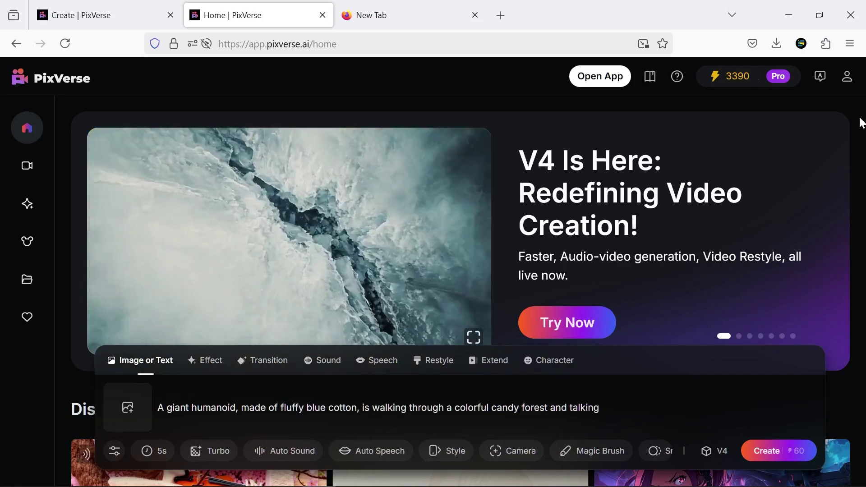
Open the fantasy image of a woman among floating flower boats for viewing
{"action": "middle_click", "coordinate": [853, 129]}
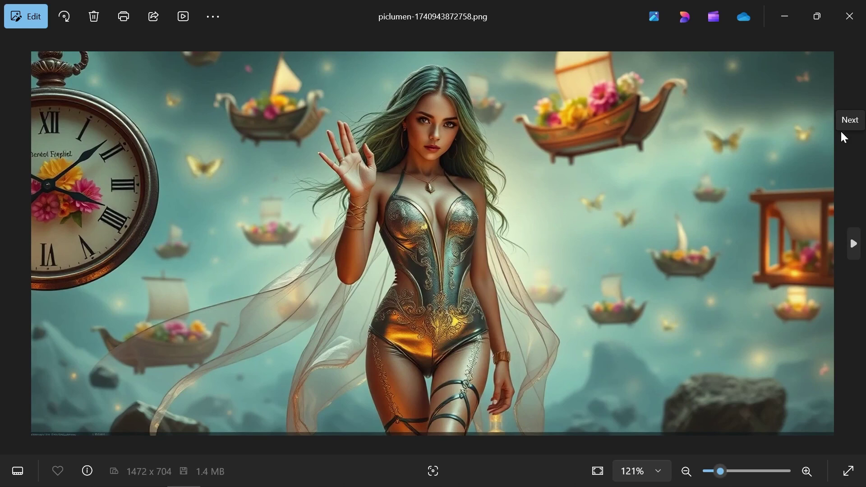
Return to PixVerse with the fantasy image attached and check the model list
{"action": "left_click", "coordinate": [848, 27]}
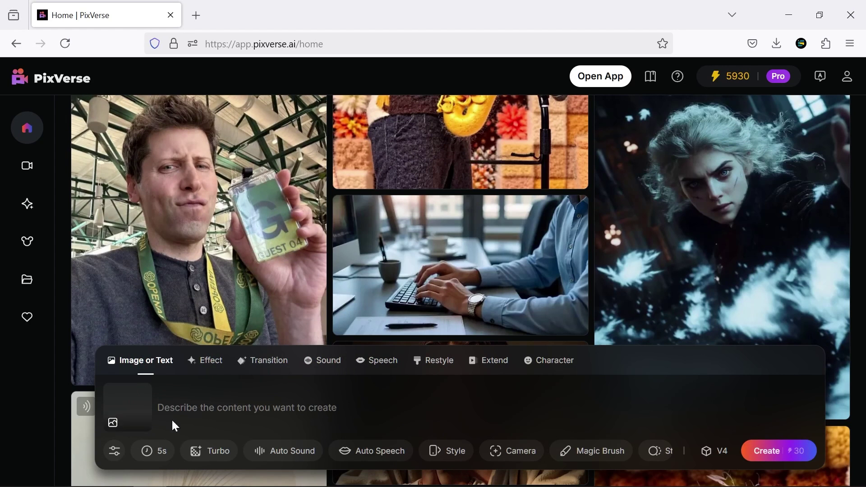
{"action": "left_click", "coordinate": [716, 452]}
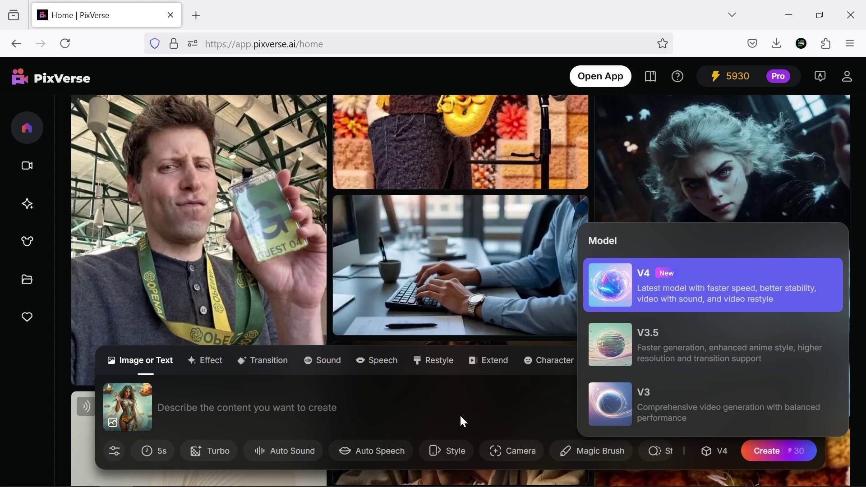
Keep the V4 model and look at the advanced settings' negative prompt field
{"action": "left_click", "coordinate": [540, 410]}
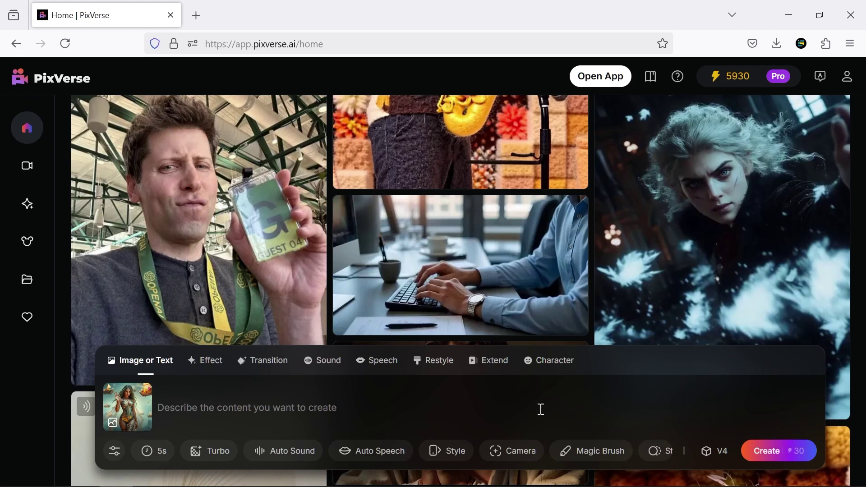
{"action": "left_click", "coordinate": [114, 450]}
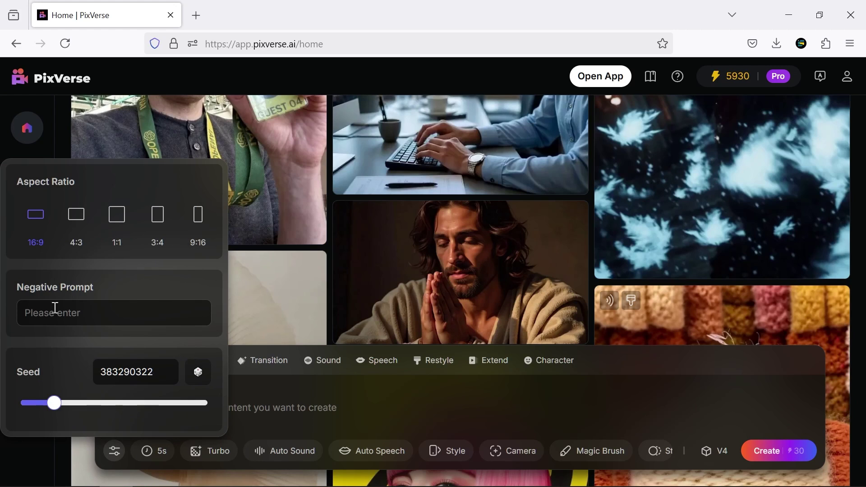
{"action": "left_click", "coordinate": [40, 321]}
Try an 8-second duration, then set the video back to 5 seconds
{"action": "left_click", "coordinate": [155, 451]}
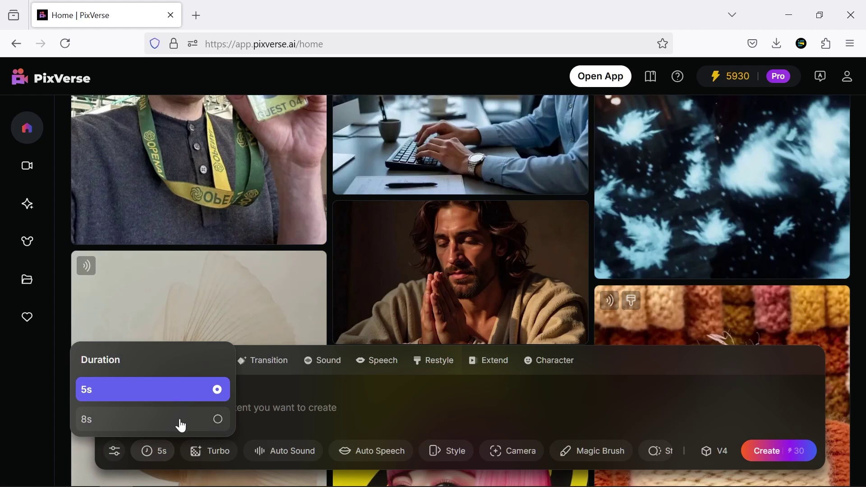
{"action": "left_click", "coordinate": [182, 422]}
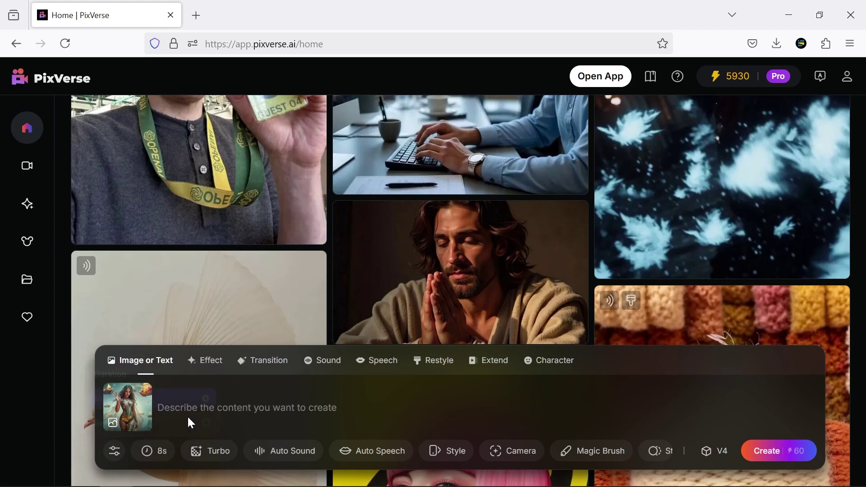
{"action": "left_click", "coordinate": [174, 451]}
{"action": "left_click", "coordinate": [174, 391]}
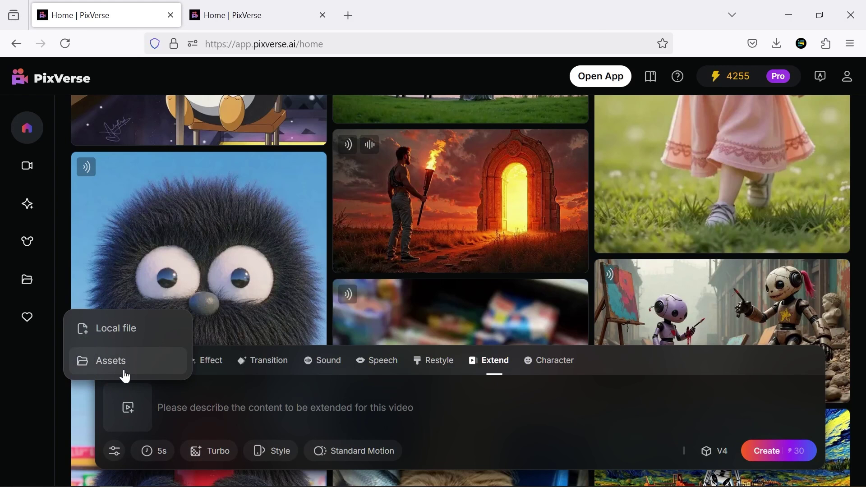
Load the torch-bearer video from Assets and extend it with 'The man keeps walking'
{"action": "left_click", "coordinate": [448, 224]}
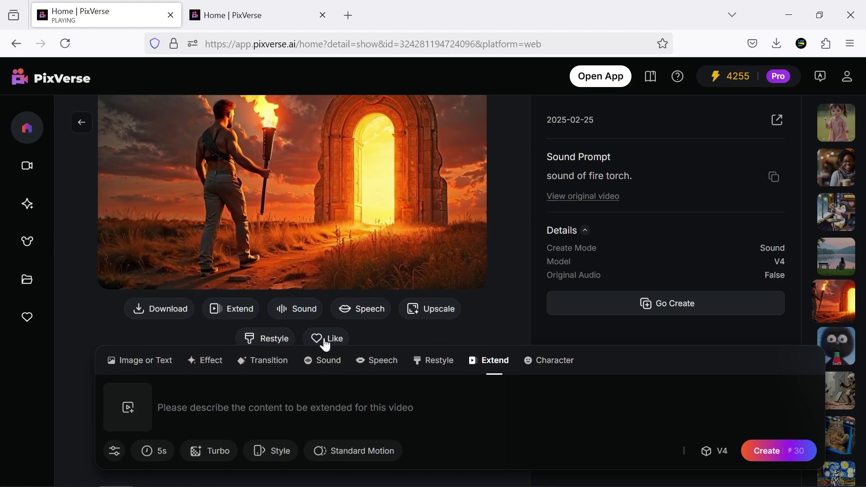
{"action": "left_click", "coordinate": [228, 311]}
{"action": "left_click", "coordinate": [219, 397]}
{"action": "type", "text": "The man keeps walking"}
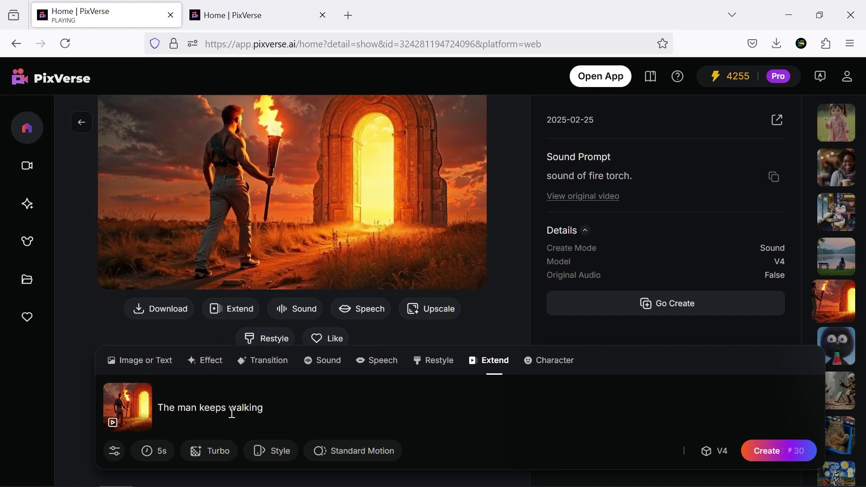
{"action": "left_click", "coordinate": [773, 451]}
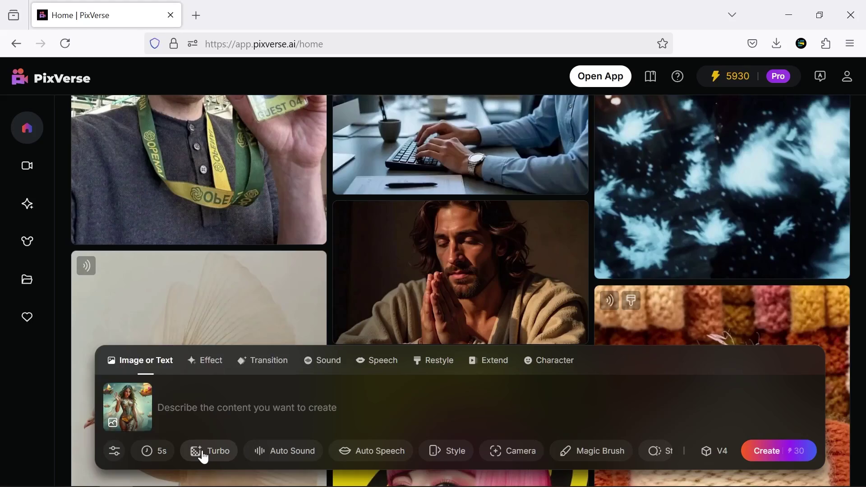
{"action": "left_click", "coordinate": [199, 456]}
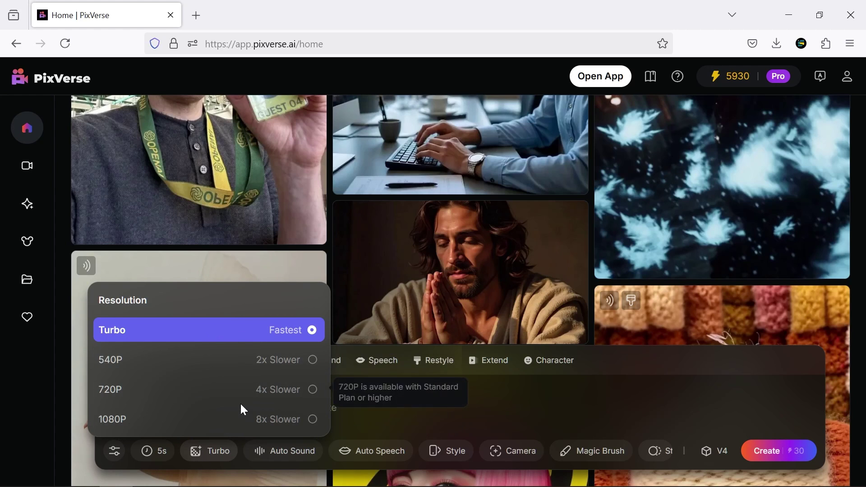
{"action": "left_click", "coordinate": [281, 361]}
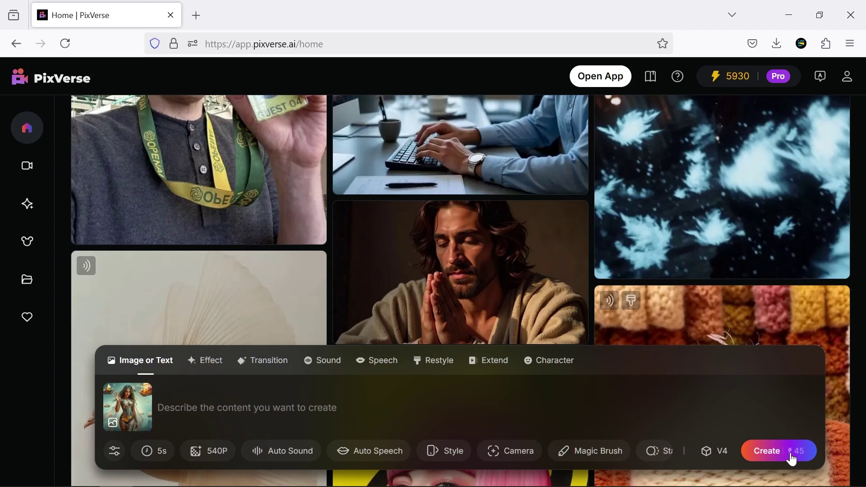
{"action": "left_click", "coordinate": [226, 451]}
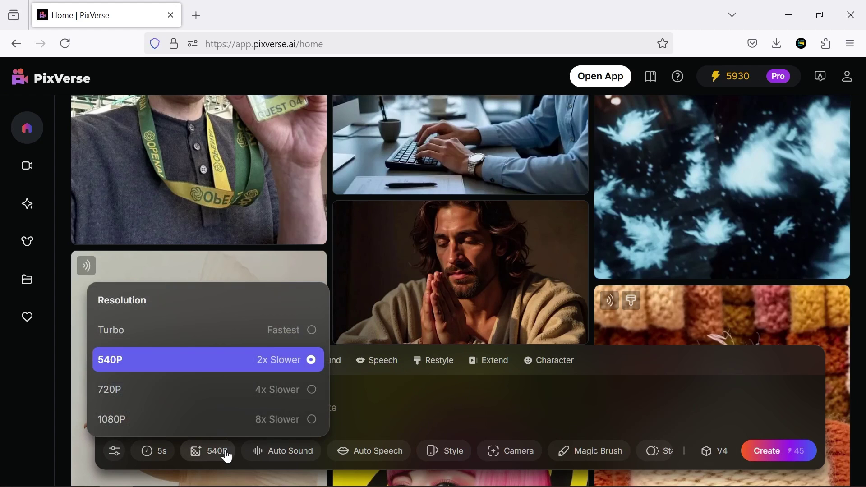
{"action": "left_click", "coordinate": [241, 387]}
{"action": "left_click", "coordinate": [246, 334]}
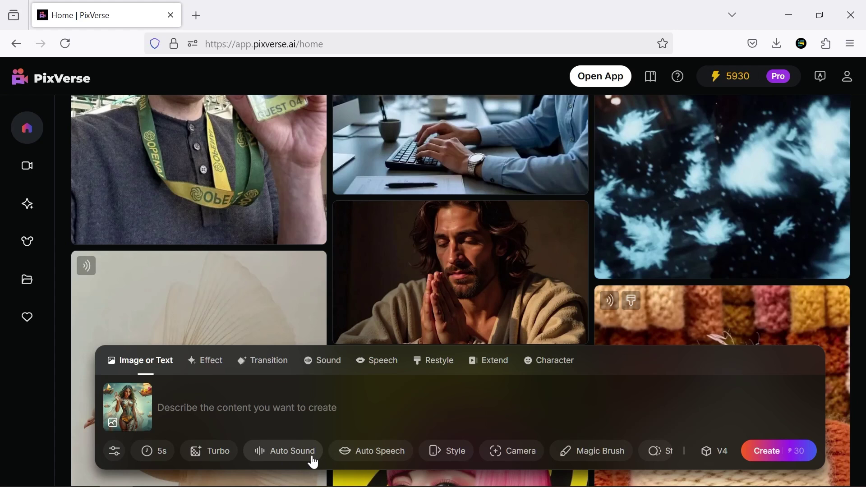
Enable Auto Sound and bring up the Auto Speech voice list
{"action": "left_click", "coordinate": [295, 461]}
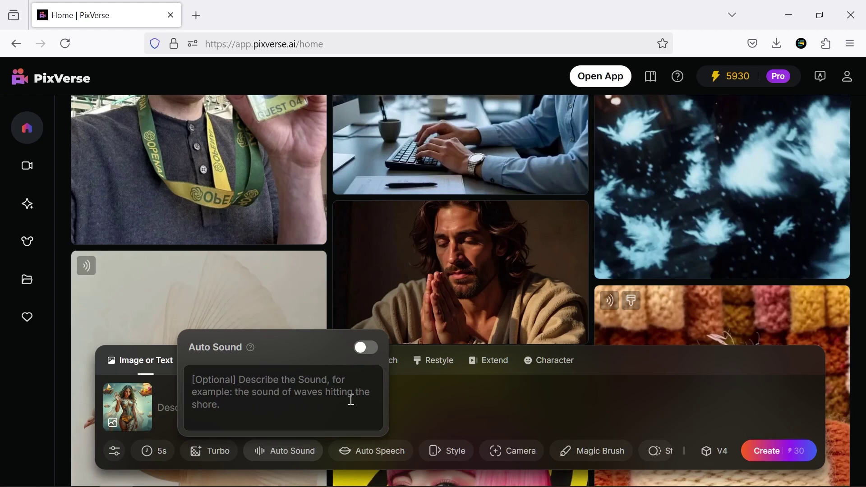
{"action": "left_click", "coordinate": [368, 349]}
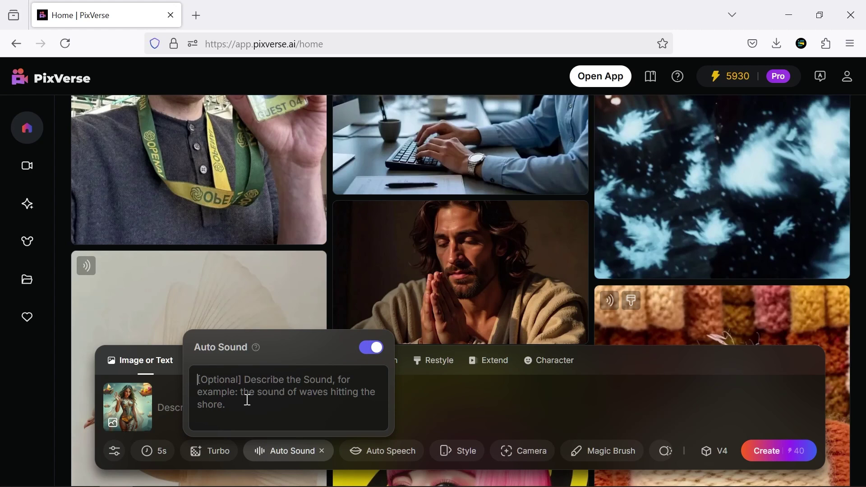
{"action": "left_click", "coordinate": [375, 450]}
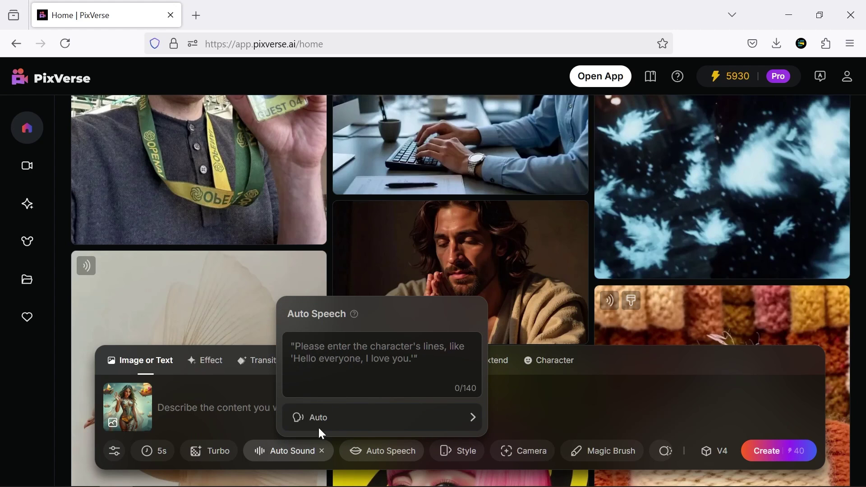
{"action": "left_click", "coordinate": [330, 420]}
Preview the Ethan, Adrian, James and Jack voices
{"action": "left_click", "coordinate": [580, 288]}
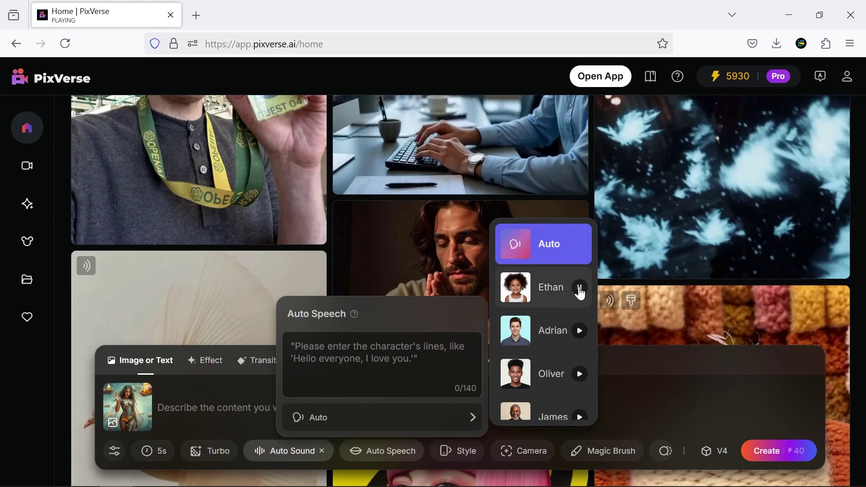
{"action": "left_click", "coordinate": [579, 330]}
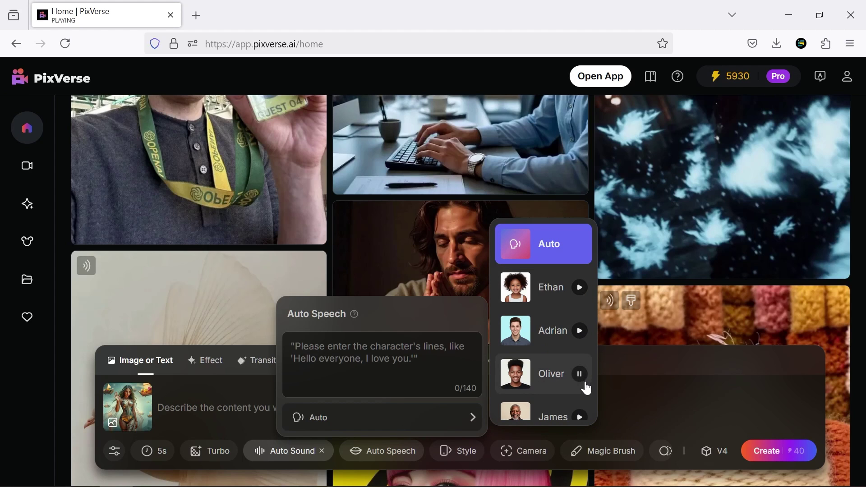
{"action": "scroll", "coordinate": [584, 387], "scroll_direction": "down", "scroll_amount": 2}
{"action": "left_click", "coordinate": [580, 351]}
{"action": "scroll", "coordinate": [581, 356], "scroll_direction": "down", "scroll_amount": 3}
{"action": "left_click", "coordinate": [579, 307]}
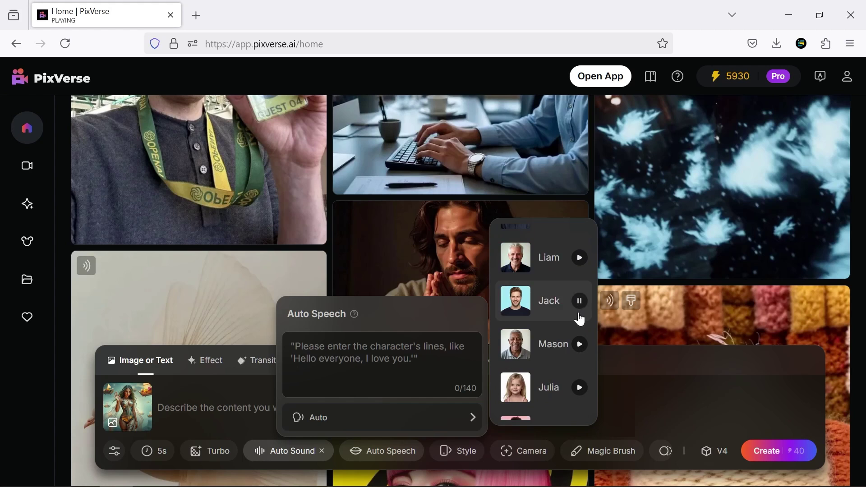
{"action": "scroll", "coordinate": [582, 346], "scroll_direction": "down", "scroll_amount": 3}
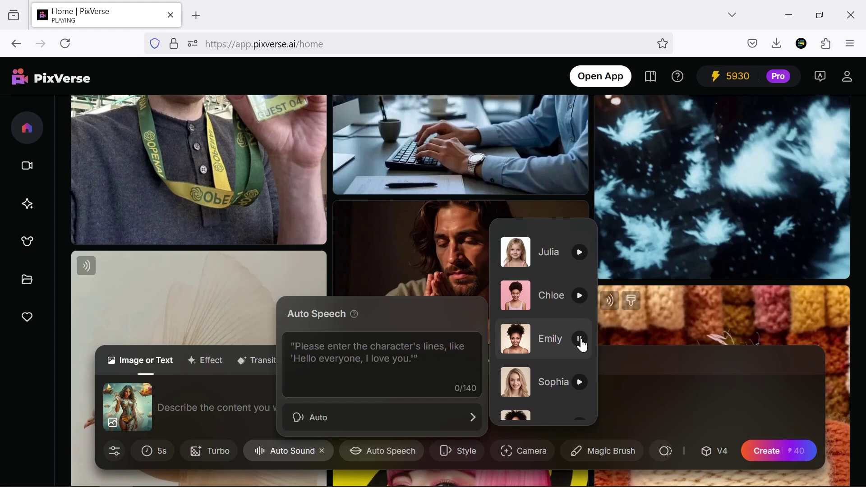
{"action": "scroll", "coordinate": [583, 387], "scroll_direction": "down", "scroll_amount": 3}
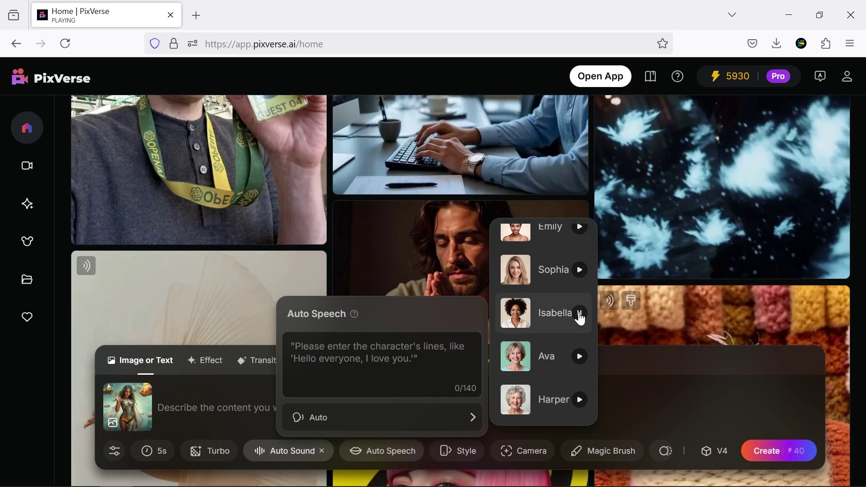
Select the Isabella voice and enter the line 'Time waits for no one.'
{"action": "left_click", "coordinate": [542, 323]}
{"action": "left_click", "coordinate": [357, 379]}
{"action": "type", "text": "Time waits for no one."}
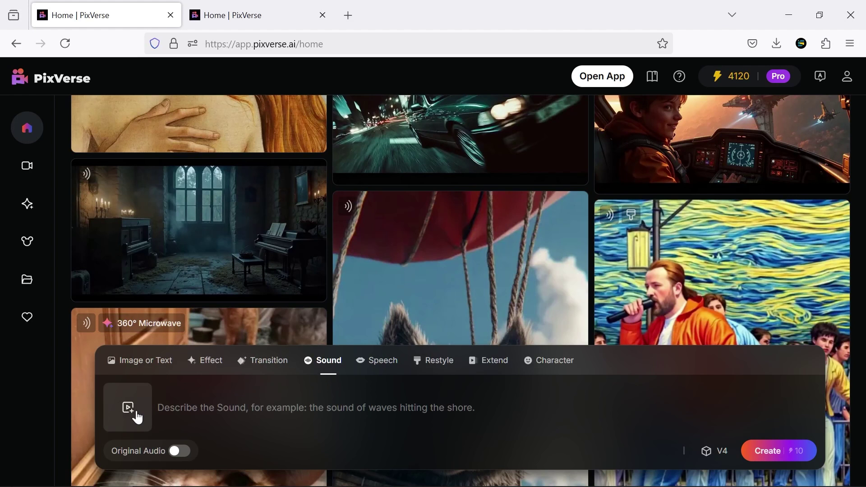
Load the castle video from Assets and generate 'The sound of footsteps', keeping original audio
{"action": "left_click", "coordinate": [138, 417]}
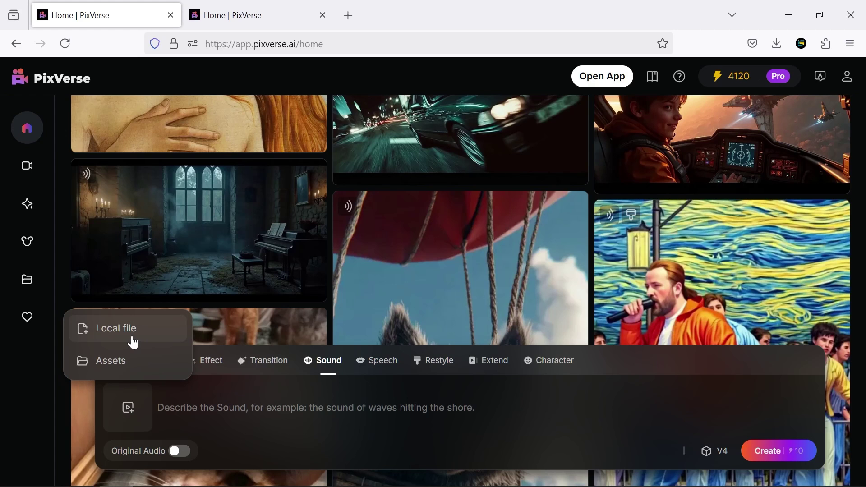
{"action": "left_click", "coordinate": [218, 244]}
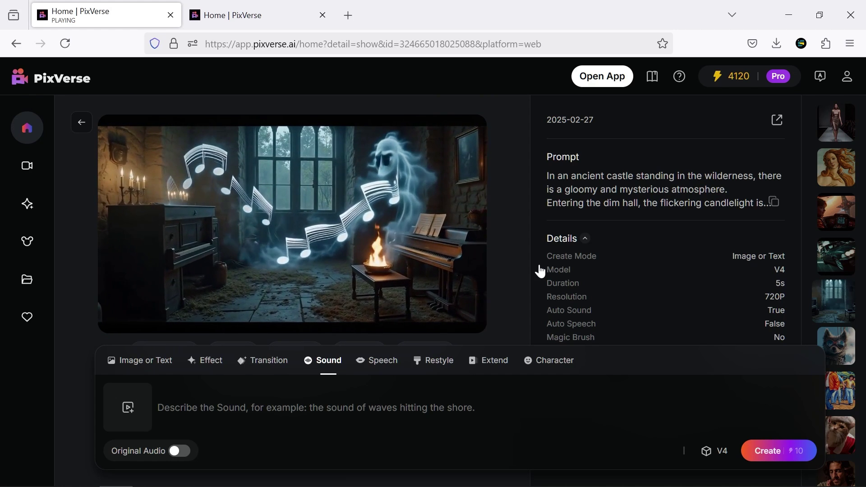
{"action": "scroll", "coordinate": [361, 288], "scroll_direction": "down", "scroll_amount": 2}
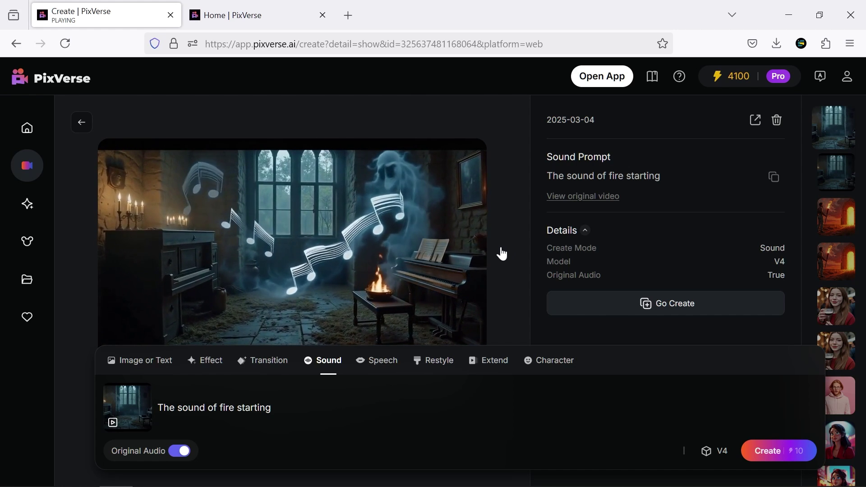
{"action": "left_click", "coordinate": [335, 408]}
{"action": "type", "text": "The sound of footsteps"}
{"action": "left_click", "coordinate": [179, 452]}
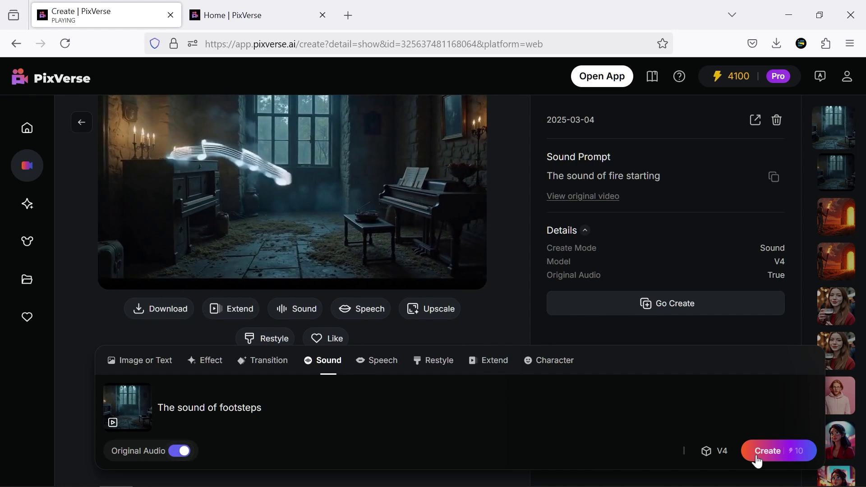
{"action": "left_click", "coordinate": [757, 457]}
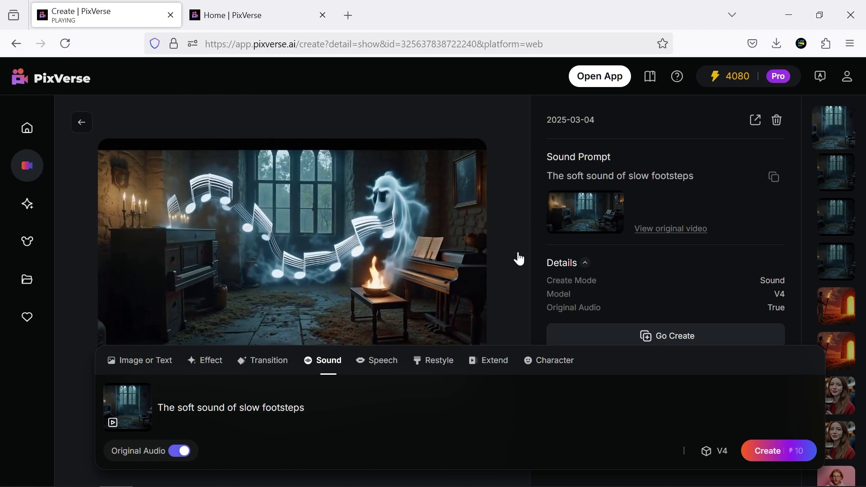
Generate 'The sound of rain falling' without original audio, then clear the subway speech line for audio upload
{"action": "scroll", "coordinate": [519, 258], "scroll_direction": "down", "scroll_amount": 2}
{"action": "left_click", "coordinate": [314, 312]}
{"action": "left_click", "coordinate": [311, 406]}
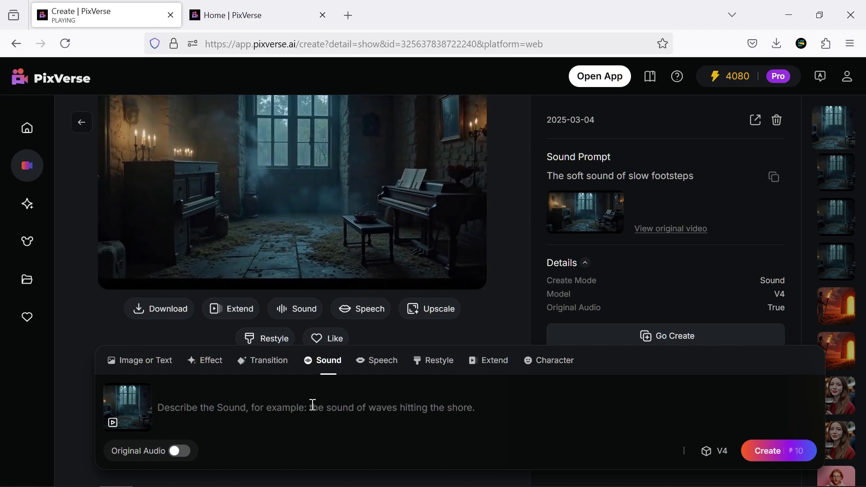
{"action": "type", "text": "The sound of rain falling"}
{"action": "left_click", "coordinate": [780, 456]}
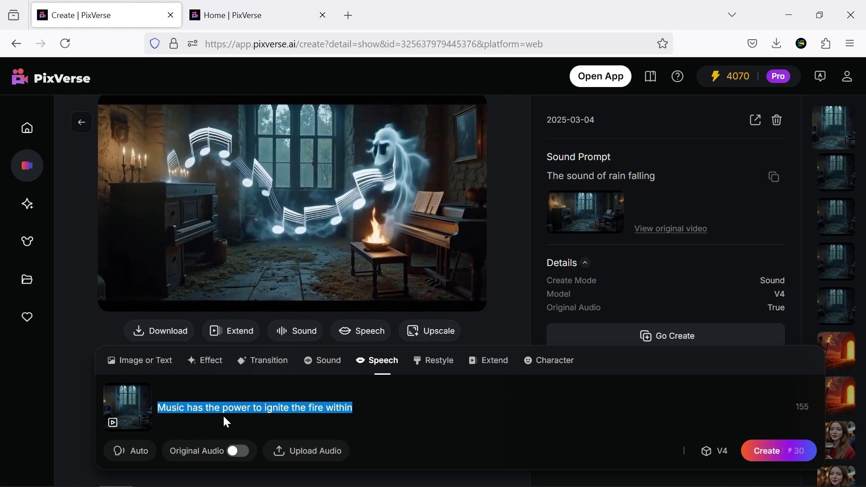
{"action": "key", "text": "BackSpace"}
{"action": "left_click", "coordinate": [287, 412]}
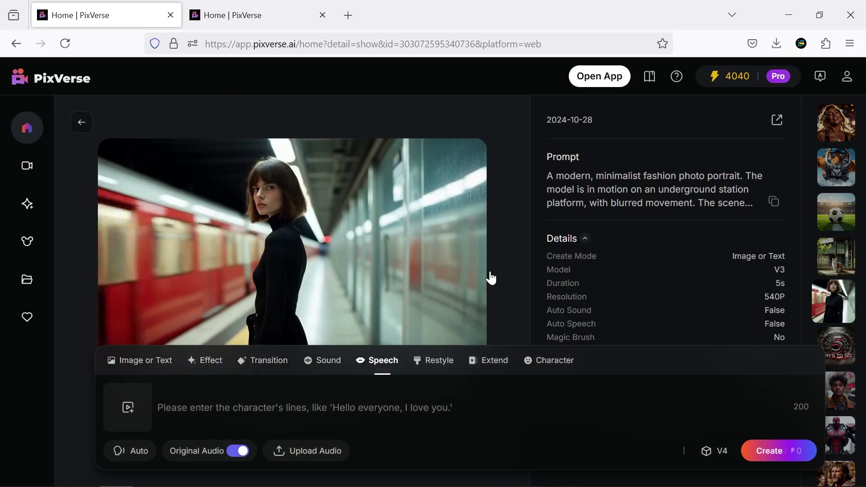
Keep the subway video's original audio and generate its speaking version from the uploaded audio
{"action": "scroll", "coordinate": [451, 293], "scroll_direction": "down", "scroll_amount": 2}
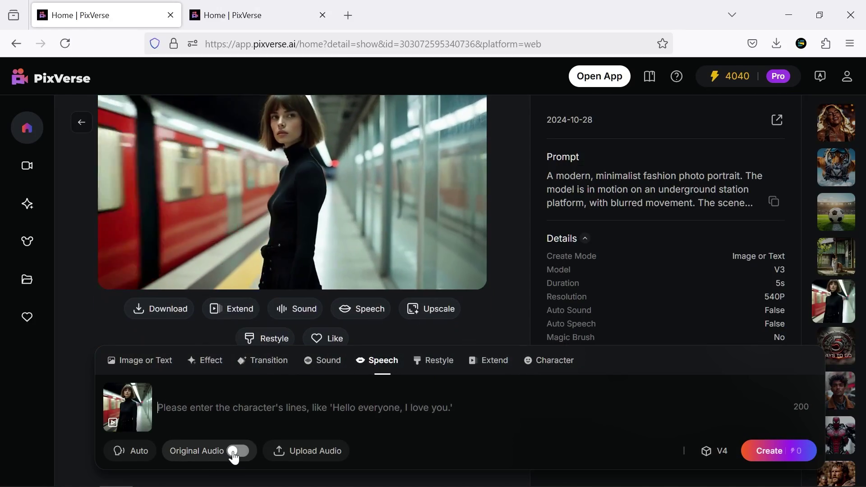
{"action": "left_click", "coordinate": [233, 453]}
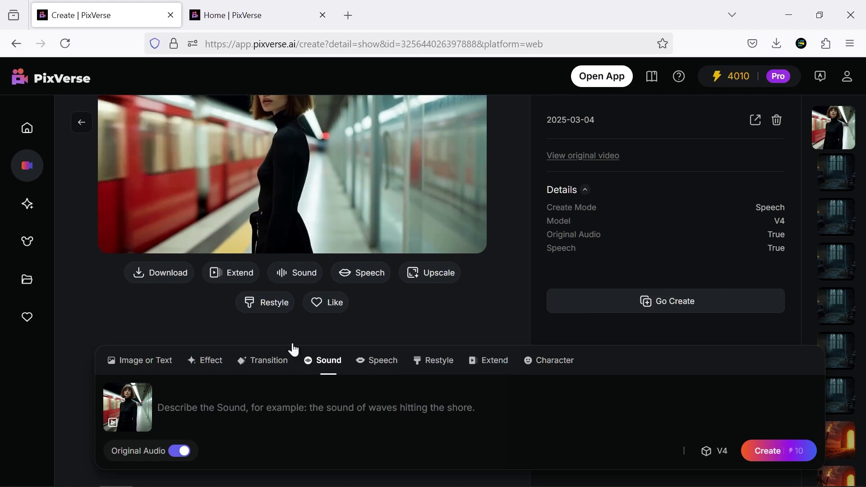
{"action": "left_click", "coordinate": [772, 451]}
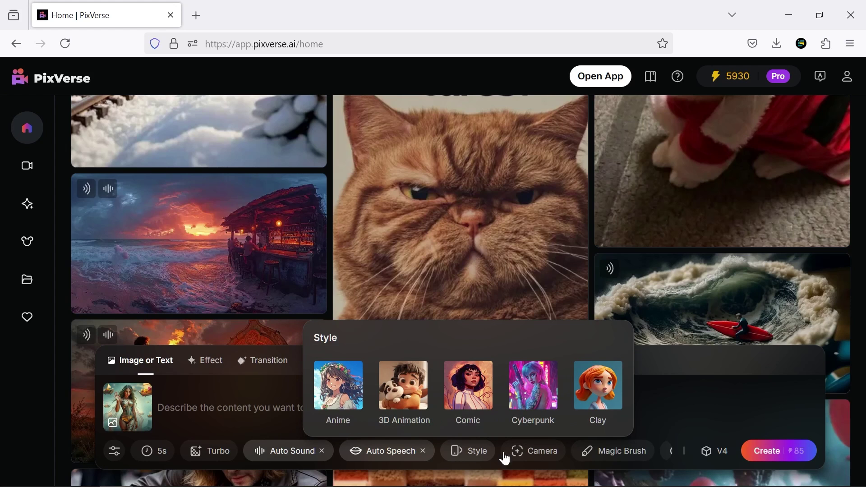
Try Horizontal Left, Vertical Up and Zoom Out camera moves, ending with none kept
{"action": "left_click", "coordinate": [526, 451]}
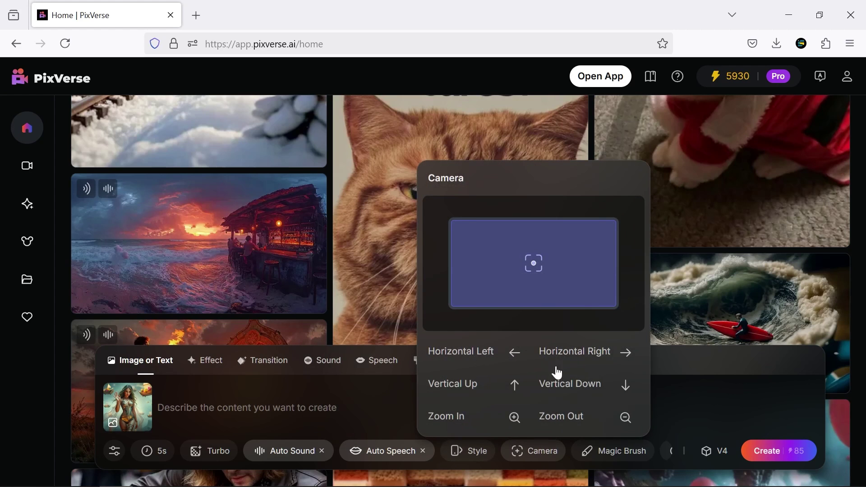
{"action": "left_click", "coordinate": [460, 351]}
{"action": "left_click", "coordinate": [469, 383]}
{"action": "left_click", "coordinate": [572, 416]}
{"action": "left_click", "coordinate": [573, 454]}
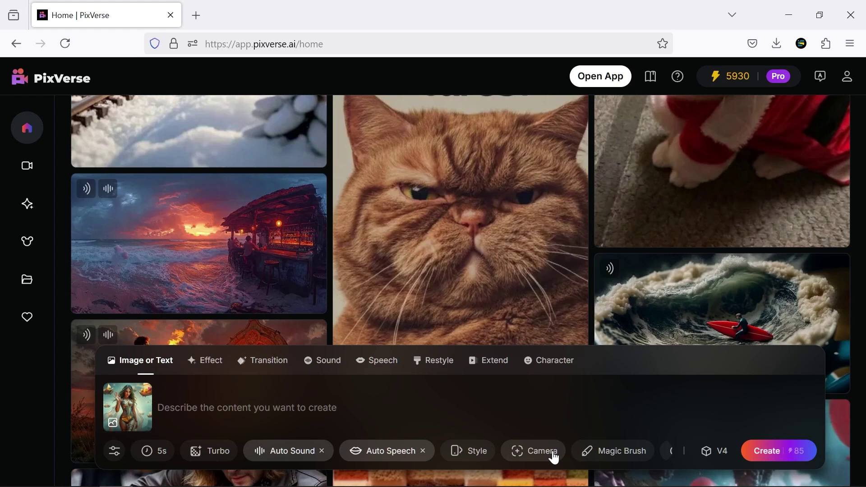
Paint Magic Brush areas at maximum brush size, including a yellow area at the lower right
{"action": "left_click", "coordinate": [588, 455]}
{"action": "left_click_drag", "start_coordinate": [52, 289], "coordinate": [60, 205]}
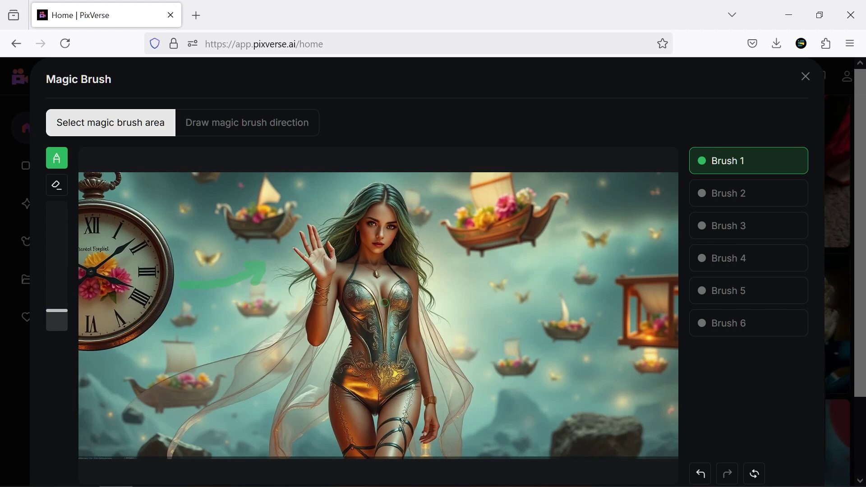
{"action": "left_click", "coordinate": [740, 193]}
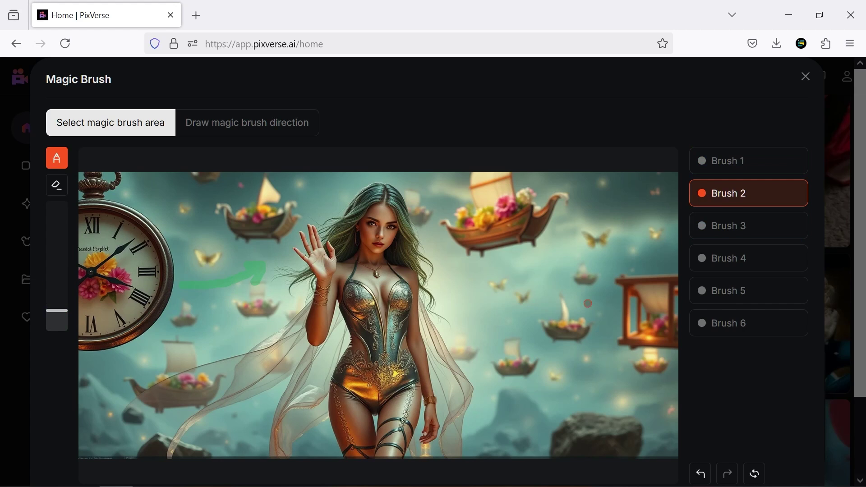
{"action": "left_click", "coordinate": [746, 268]}
{"action": "left_click_drag", "start_coordinate": [615, 356], "coordinate": [585, 381]}
{"action": "left_click", "coordinate": [780, 287]}
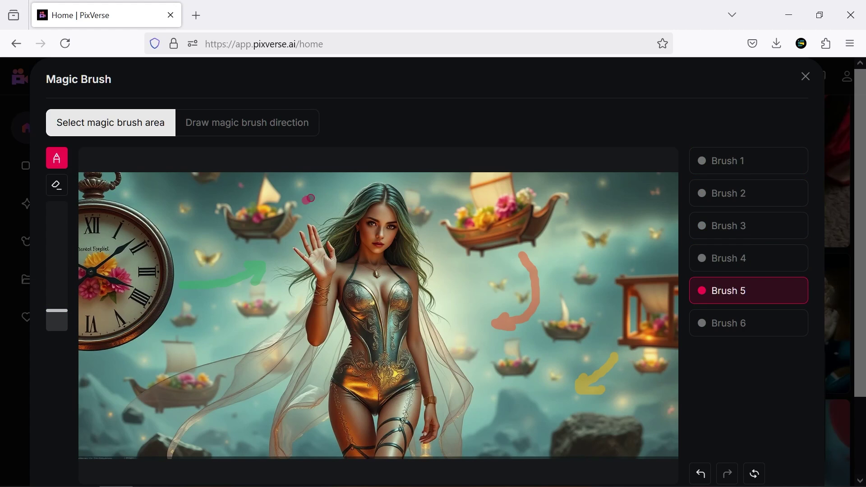
Sketch motion directions with brushes 2–4, then discard the brush work
{"action": "left_click", "coordinate": [250, 126]}
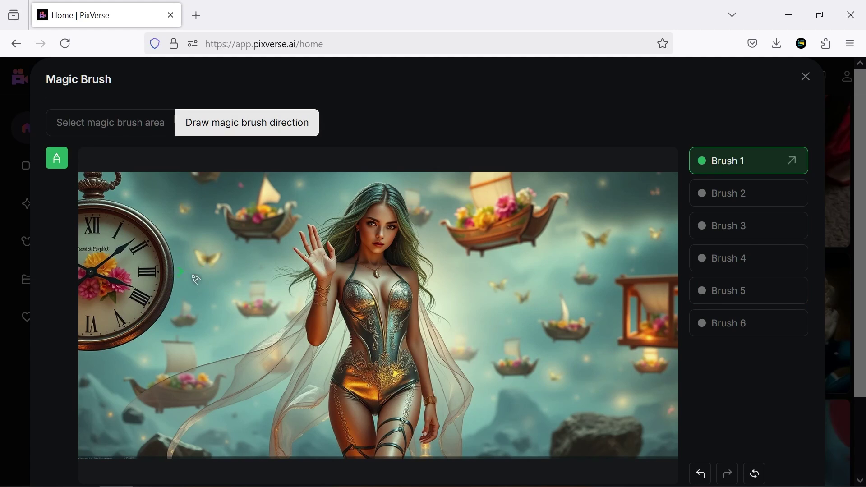
{"action": "left_click", "coordinate": [691, 193]}
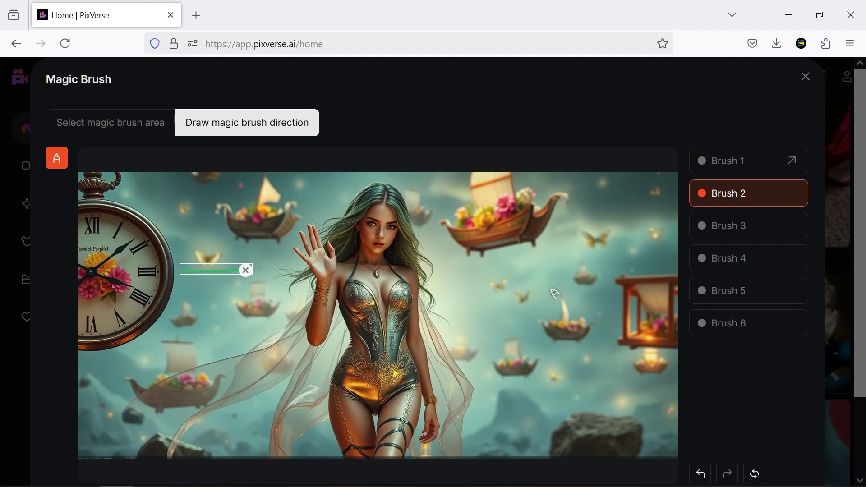
{"action": "left_click", "coordinate": [731, 221]}
{"action": "left_click", "coordinate": [730, 258]}
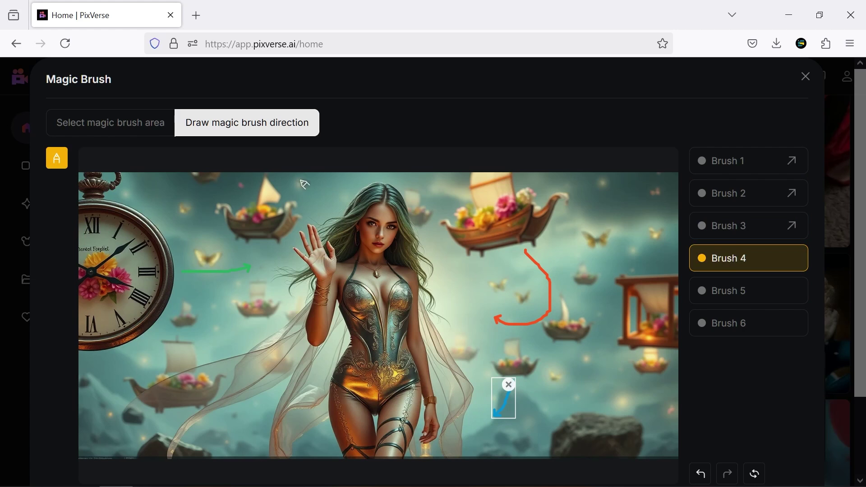
{"action": "left_click", "coordinate": [754, 474]}
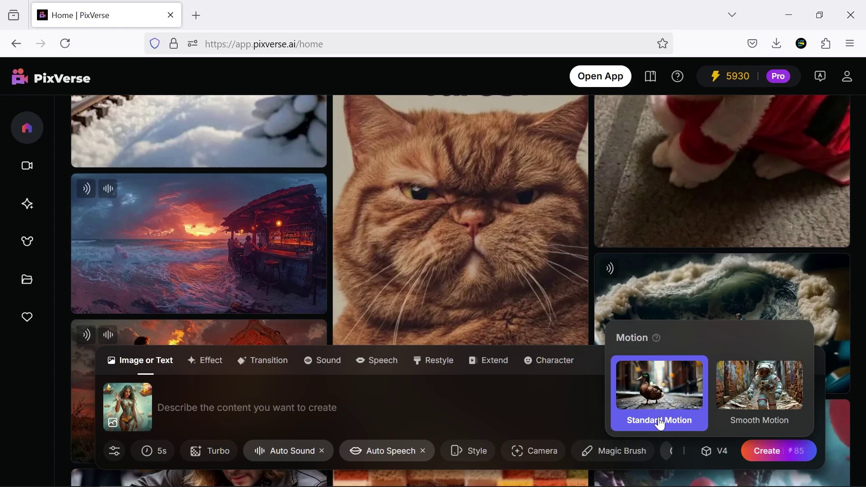
{"action": "mouse_move", "coordinate": [656, 338]}
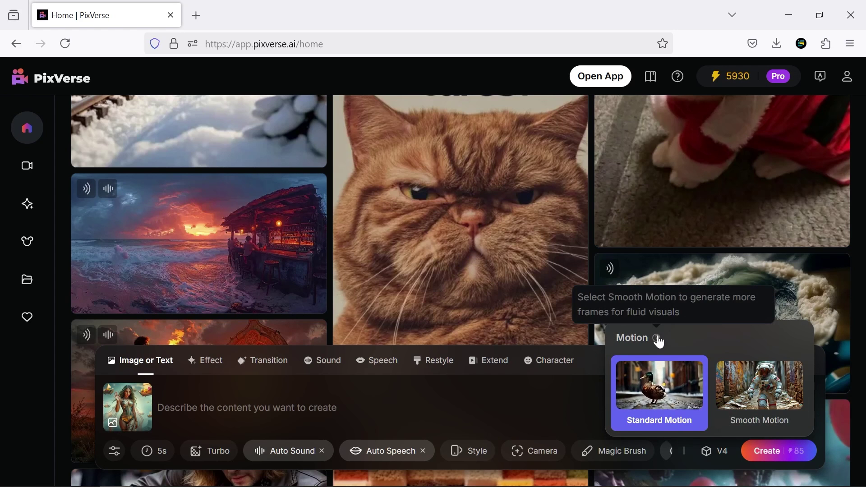
Generate a Smooth Motion video from the pasted golden-armour prompt, then choose 720P resolution
{"action": "left_click", "coordinate": [759, 391]}
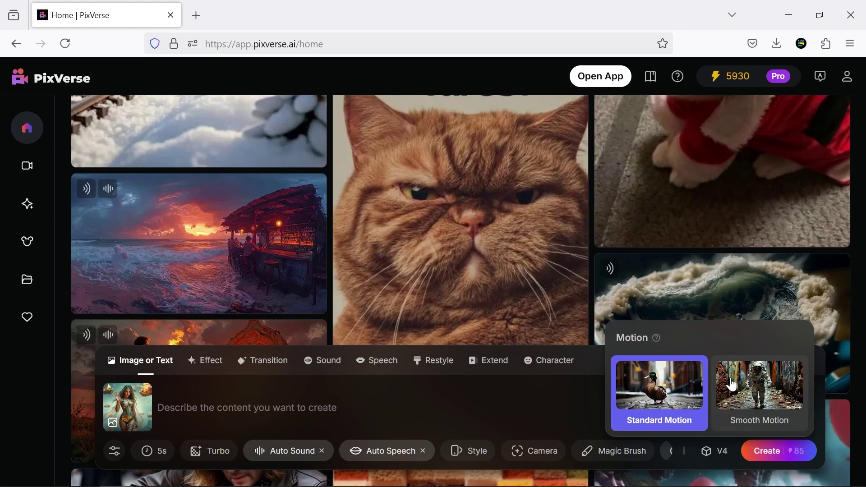
{"action": "type", "text": "A beautiful woman in a golden armor with intricate designs walks calmly through a magical world, with a sky filled with flying boats carrying flowers, glowing butterflies, and floating clocks. The transparent layers of her dress flutter in the wind. Soft blue and golden lighting fills the space."}
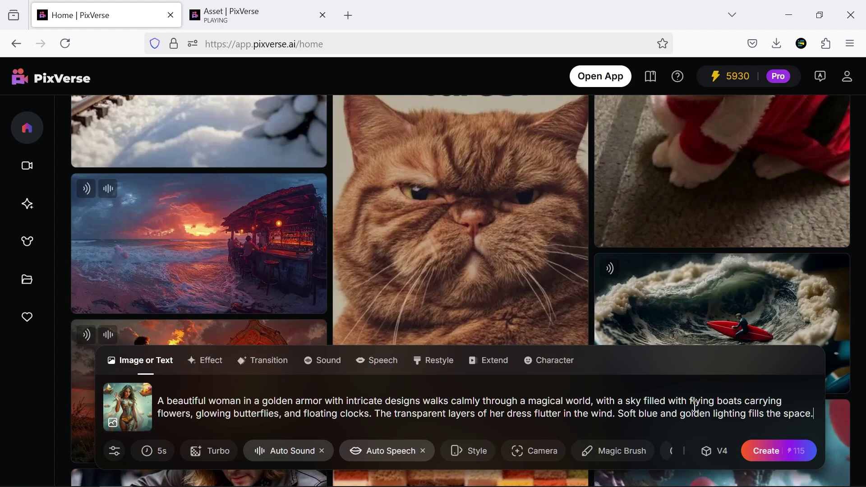
{"action": "left_click", "coordinate": [783, 457]}
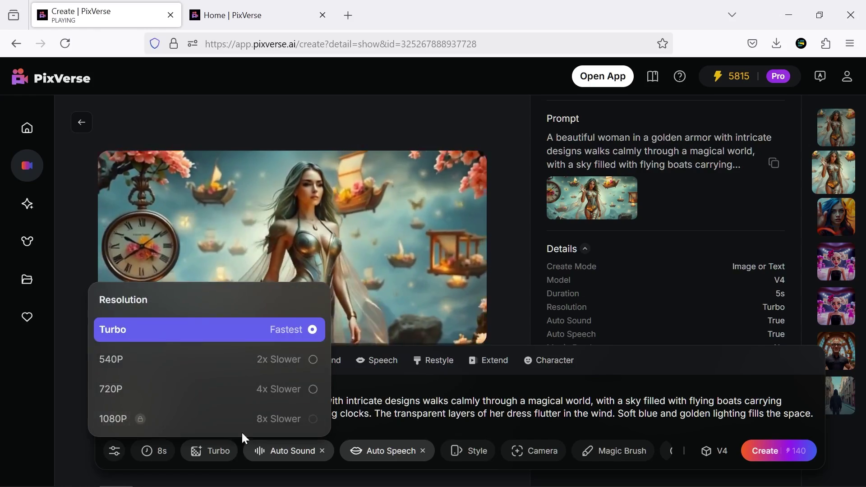
{"action": "left_click", "coordinate": [262, 388]}
{"action": "left_click", "coordinate": [771, 451]}
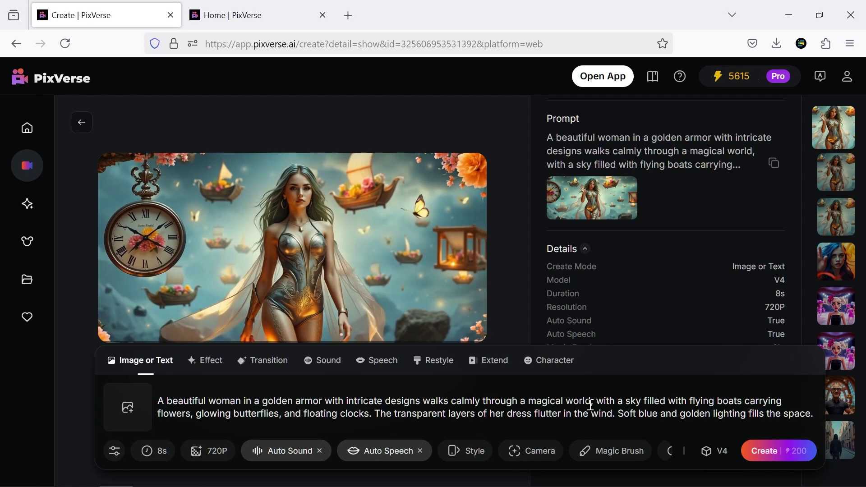
Set a 5-second length and generate another golden-armor video from the same prompt
{"action": "left_click", "coordinate": [150, 453]}
{"action": "left_click", "coordinate": [146, 396]}
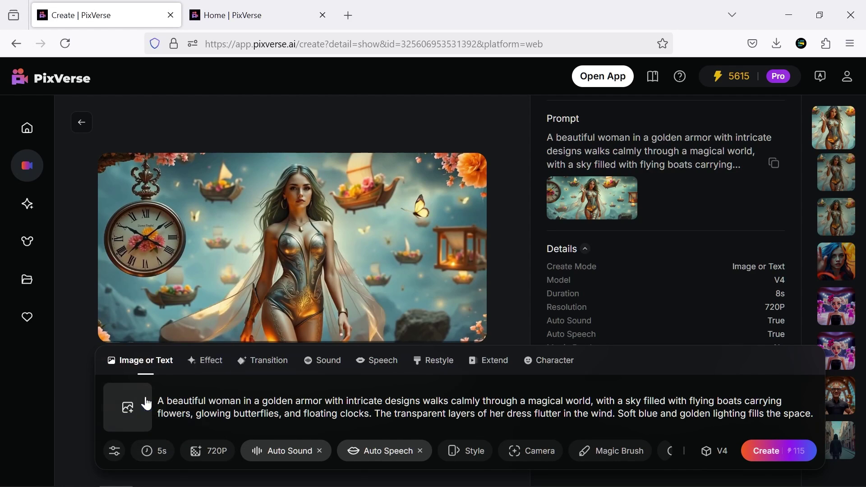
{"action": "left_click", "coordinate": [212, 451]}
{"action": "left_click", "coordinate": [232, 331]}
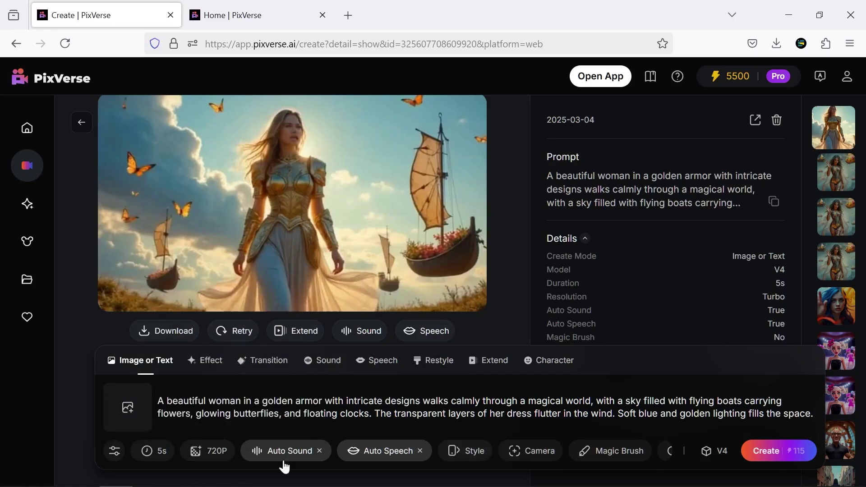
{"action": "left_click", "coordinate": [811, 462]}
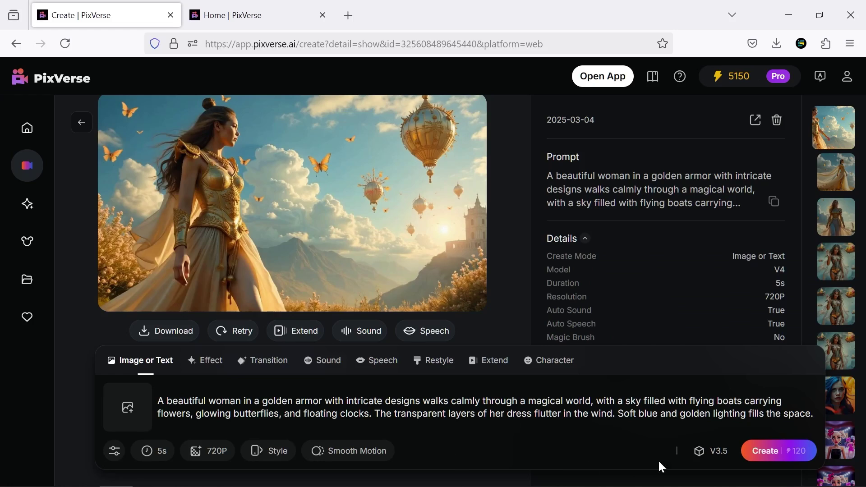
Generate with the V3.5 model, then set the output resolution to 540P
{"action": "left_click", "coordinate": [772, 452]}
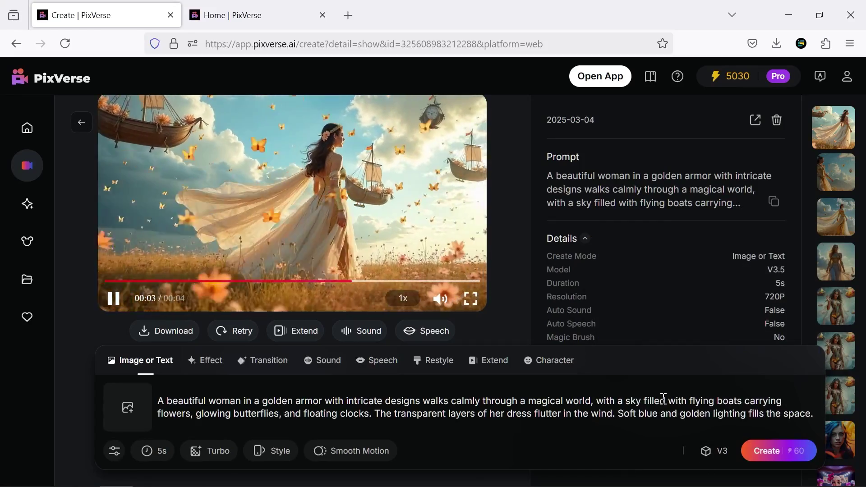
{"action": "left_click", "coordinate": [210, 450]}
{"action": "left_click", "coordinate": [250, 424]}
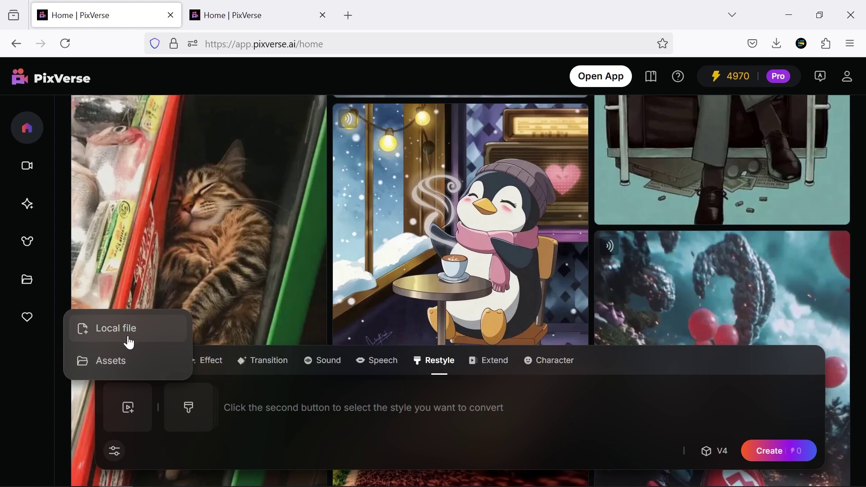
Restyle the golden-dress runway video in the Barbie style
{"action": "left_click", "coordinate": [177, 415]}
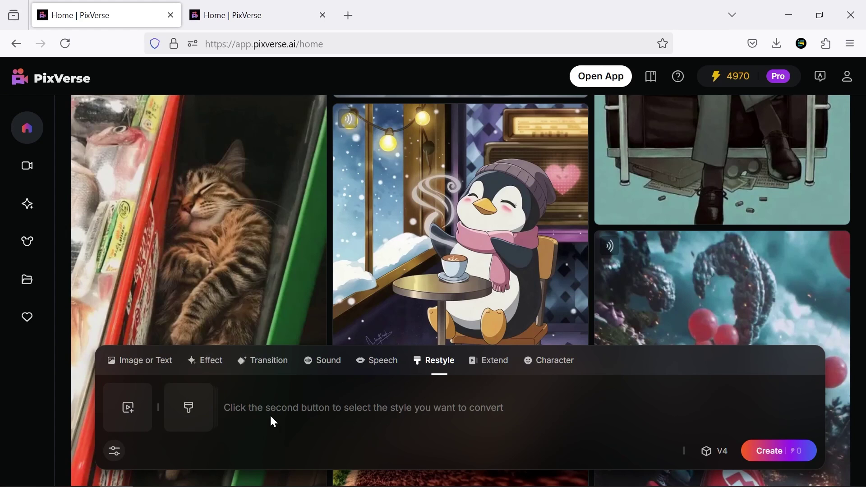
{"action": "scroll", "coordinate": [569, 235], "scroll_direction": "down", "scroll_amount": 5}
{"action": "left_click", "coordinate": [544, 231]}
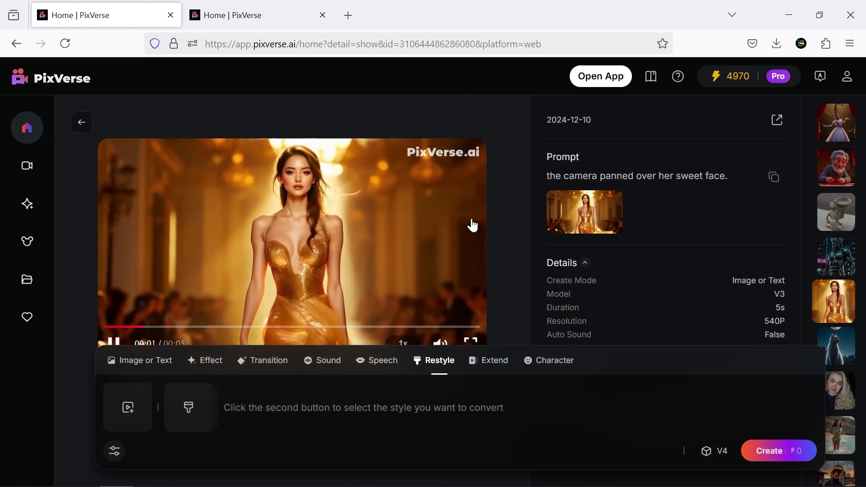
{"action": "scroll", "coordinate": [448, 236], "scroll_direction": "down", "scroll_amount": 2}
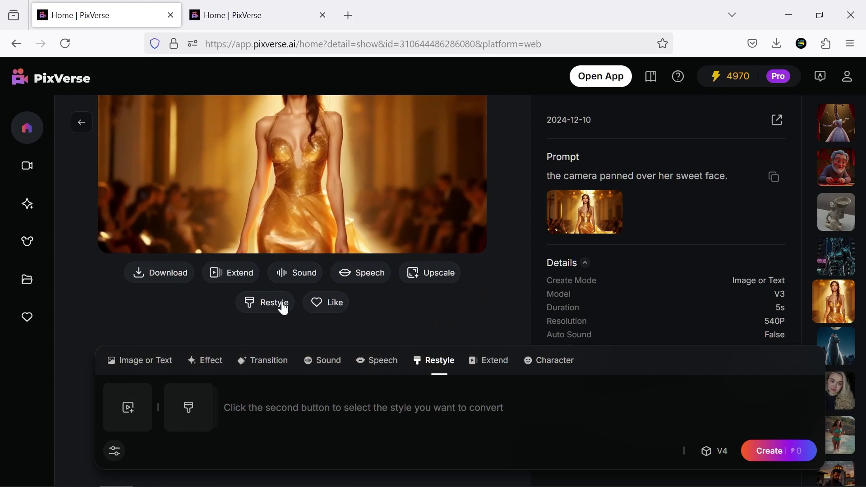
{"action": "left_click", "coordinate": [277, 302]}
{"action": "scroll", "coordinate": [154, 329], "scroll_direction": "down", "scroll_amount": 2}
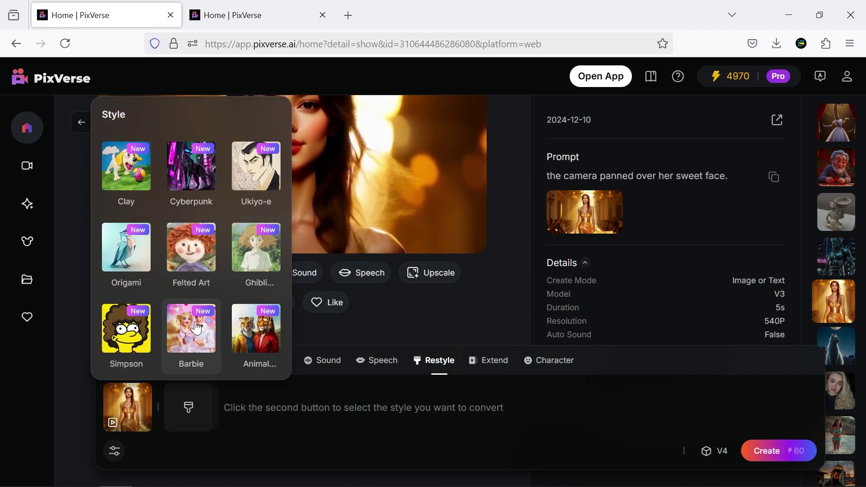
{"action": "left_click", "coordinate": [188, 333]}
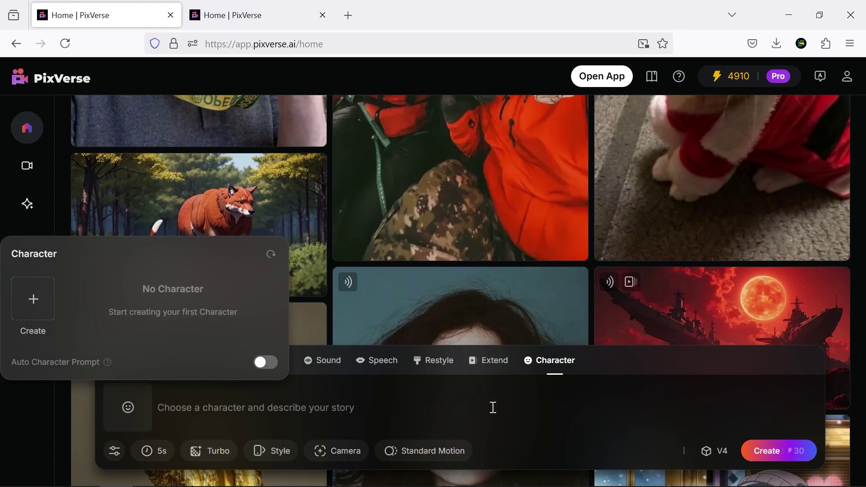
Save the first portrait as a character, add it to the prompt, and set 720P
{"action": "left_click", "coordinate": [39, 316]}
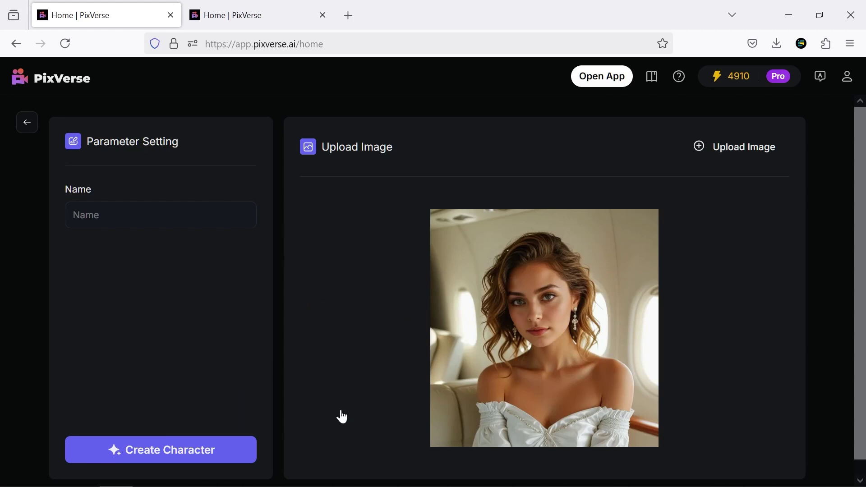
{"action": "type", "text": "Lisa"}
{"action": "left_click", "coordinate": [192, 448]}
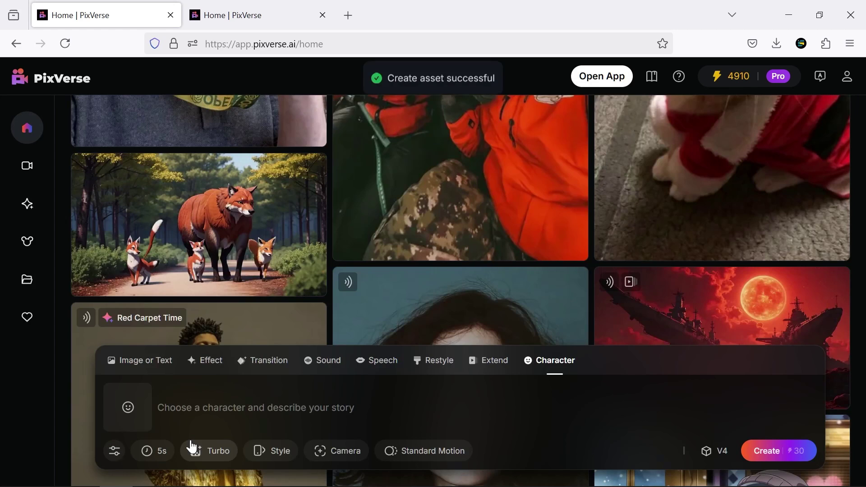
{"action": "left_click", "coordinate": [138, 419]}
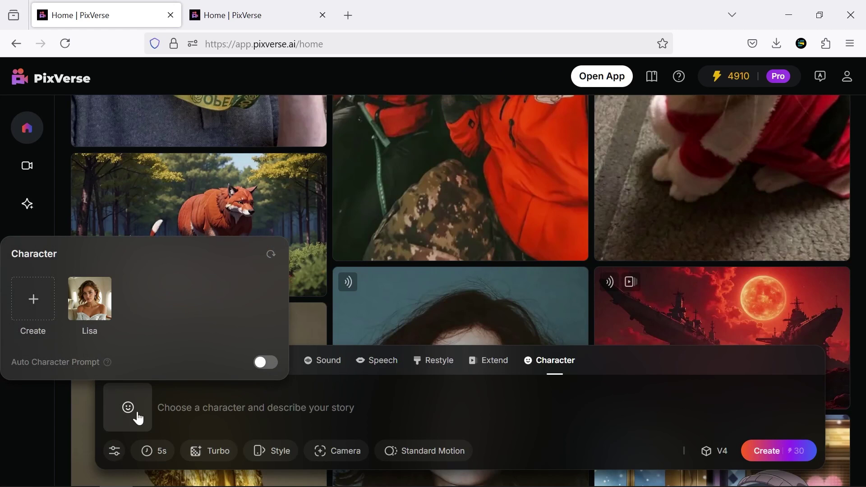
{"action": "left_click", "coordinate": [89, 312]}
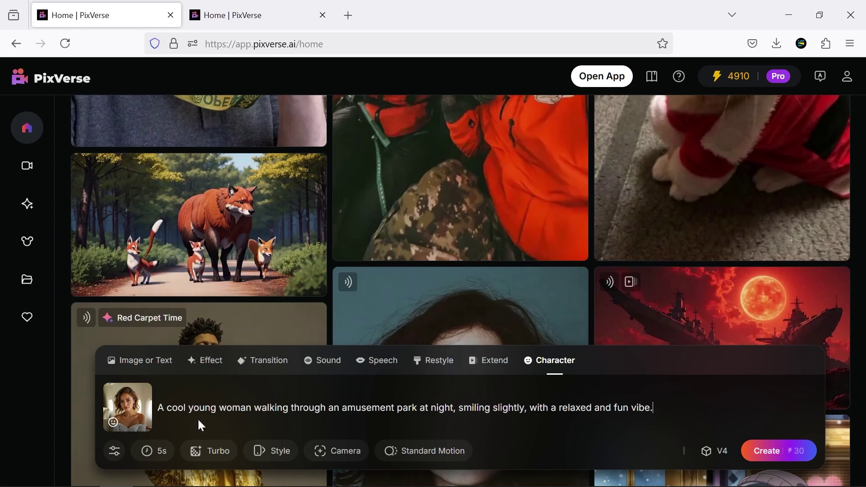
{"action": "left_click", "coordinate": [115, 452]}
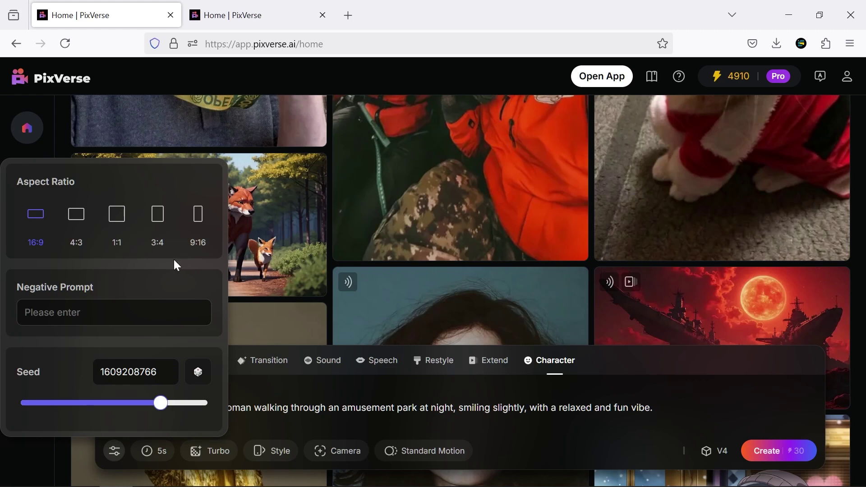
{"action": "mouse_move", "coordinate": [210, 450]}
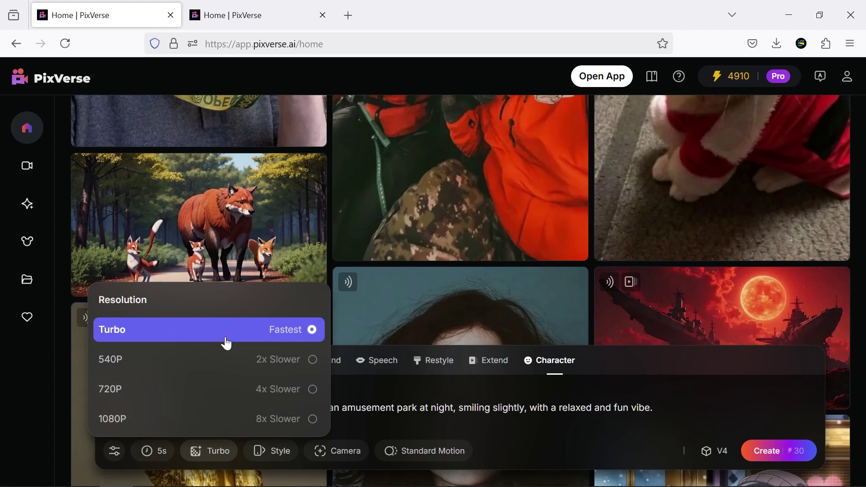
{"action": "left_click", "coordinate": [226, 389]}
{"action": "mouse_move", "coordinate": [272, 451]}
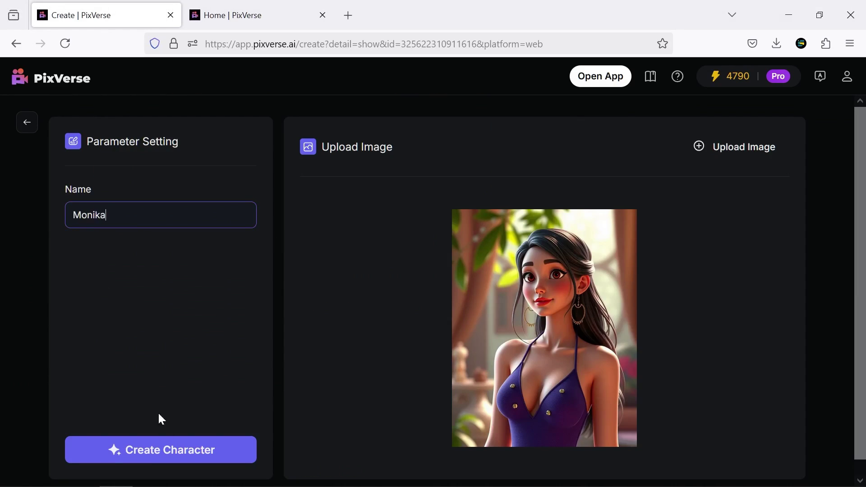
Save the cartoon portrait as a second character and apply the 3D Animation style
{"action": "left_click", "coordinate": [165, 450]}
{"action": "left_click", "coordinate": [100, 301]}
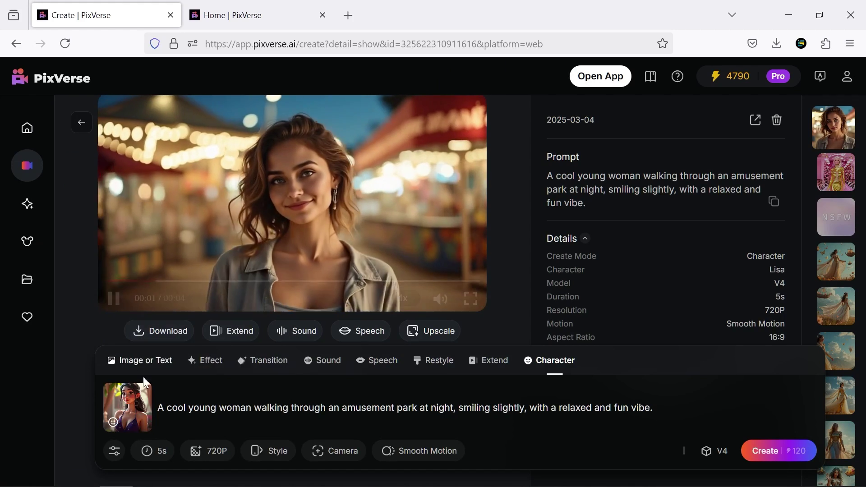
{"action": "left_click", "coordinate": [281, 459]}
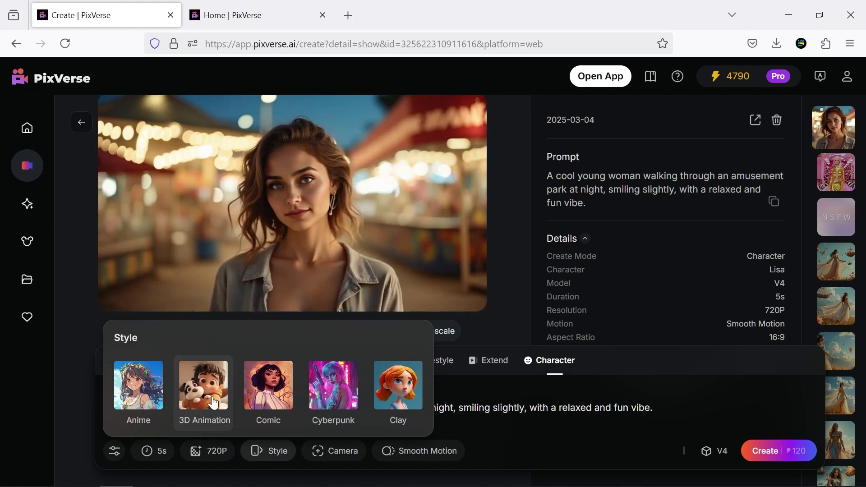
{"action": "left_click", "coordinate": [214, 403]}
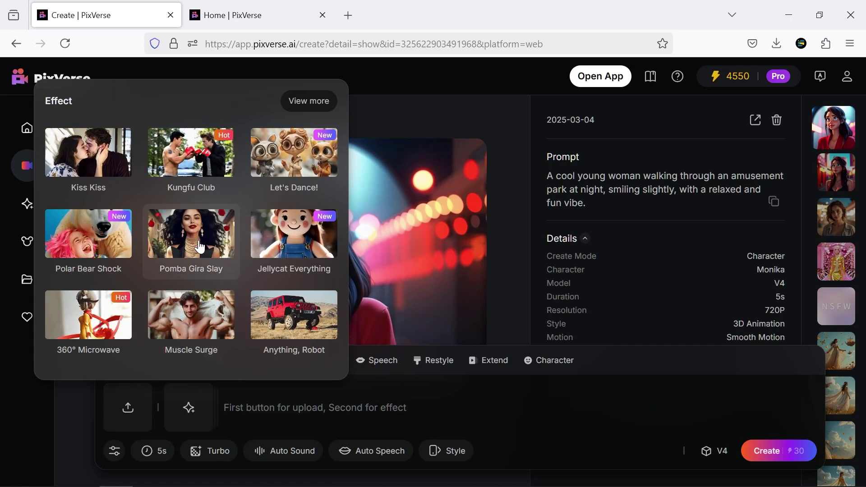
Choose the Long Hair Magic effect and upload the red-haired man's photo
{"action": "left_click", "coordinate": [308, 101]}
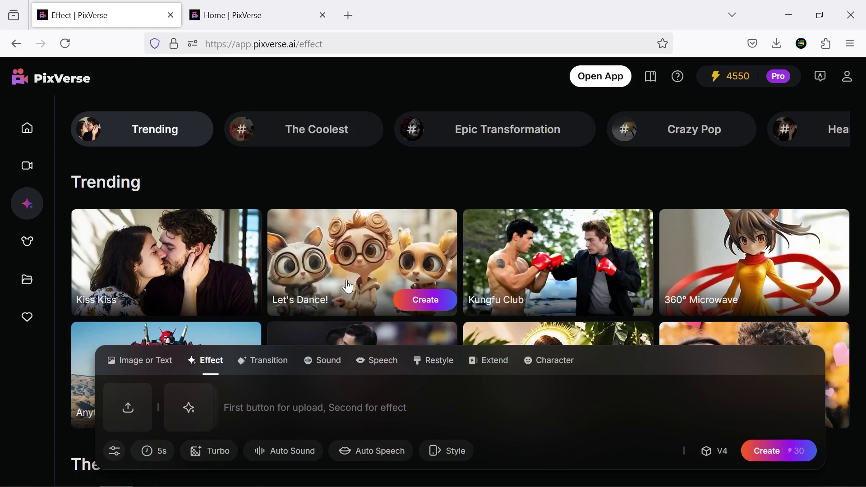
{"action": "middle_click", "coordinate": [851, 187]}
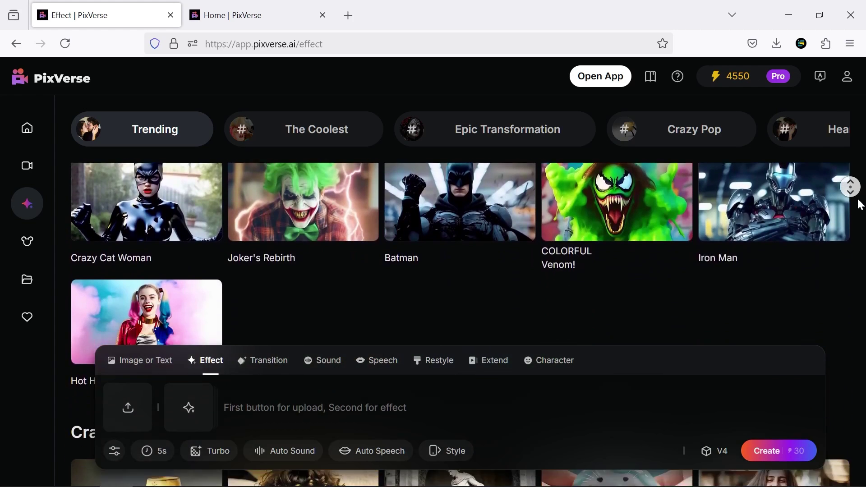
{"action": "left_click", "coordinate": [814, 221]}
{"action": "left_click", "coordinate": [809, 246]}
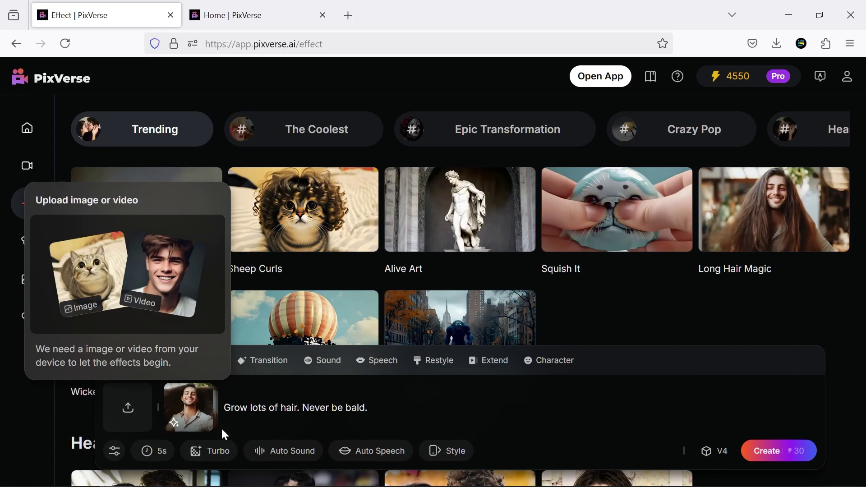
{"action": "left_click", "coordinate": [130, 417]}
{"action": "left_click", "coordinate": [148, 393]}
{"action": "mouse_move", "coordinate": [286, 451]}
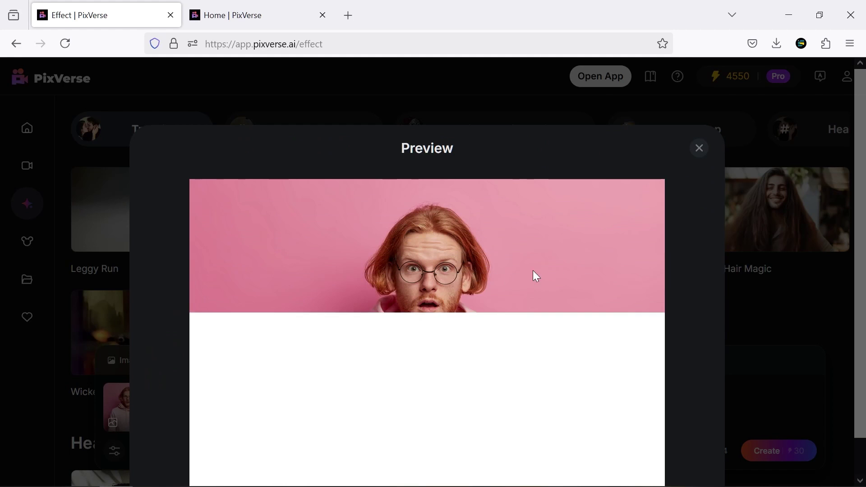
Enable auto sound with the speech line 'Oh, My God', generate, and watch fullscreen
{"action": "left_click", "coordinate": [767, 251]}
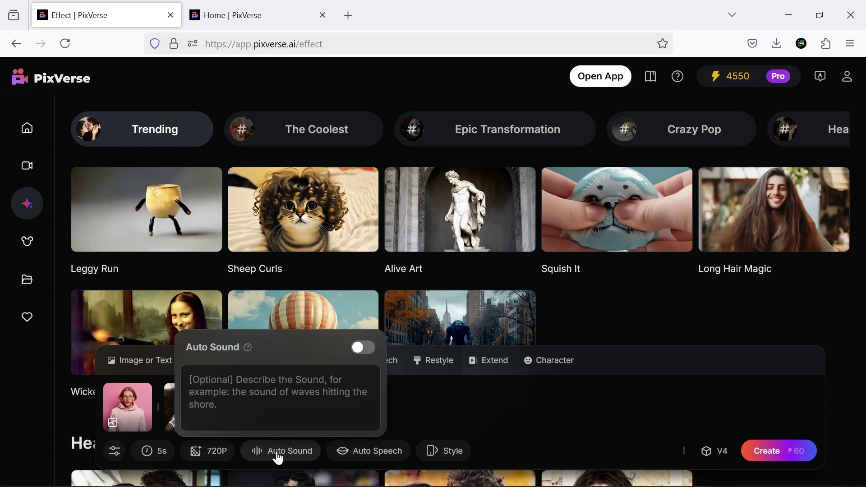
{"action": "left_click", "coordinate": [363, 348]}
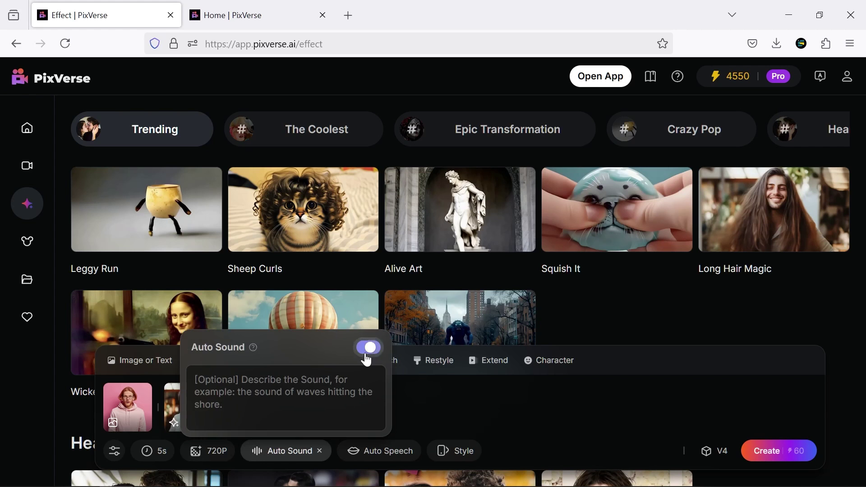
{"action": "type", "text": "Oh, My God"}
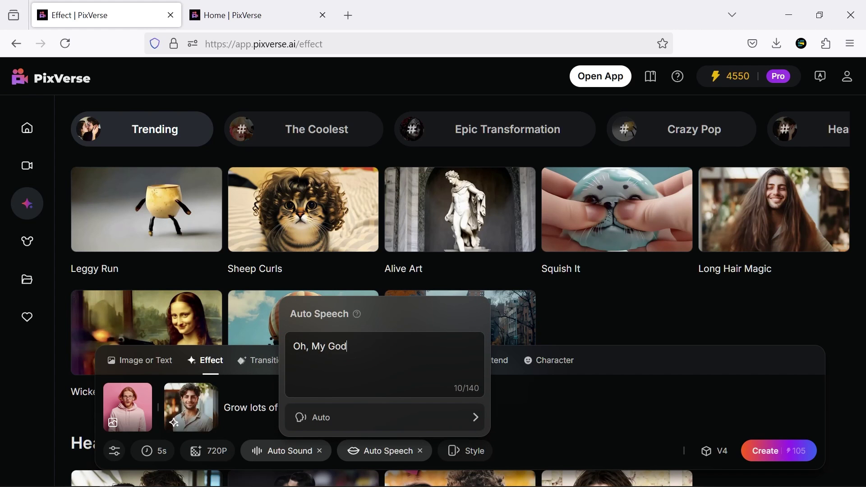
{"action": "left_click", "coordinate": [765, 450]}
{"action": "left_click", "coordinate": [440, 344]}
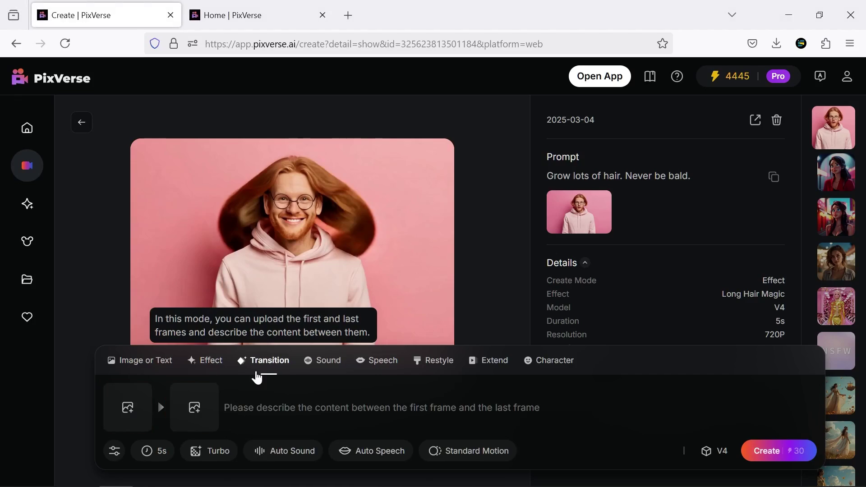
Upload the first-frame and last-frame images for the wine-glass-and-hat transition
{"action": "left_click", "coordinate": [138, 422]}
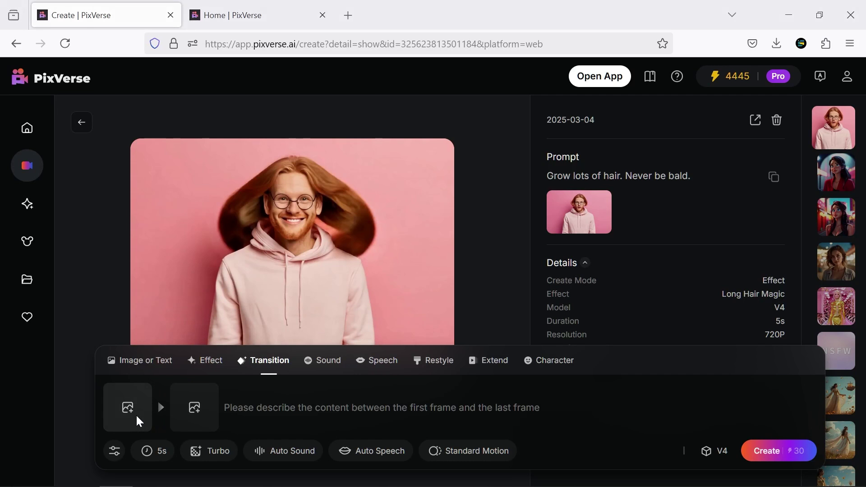
{"action": "left_click", "coordinate": [195, 412]}
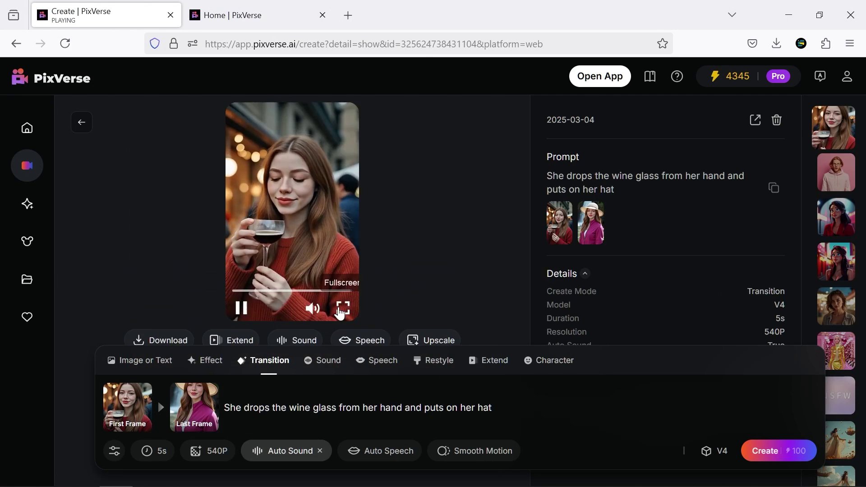